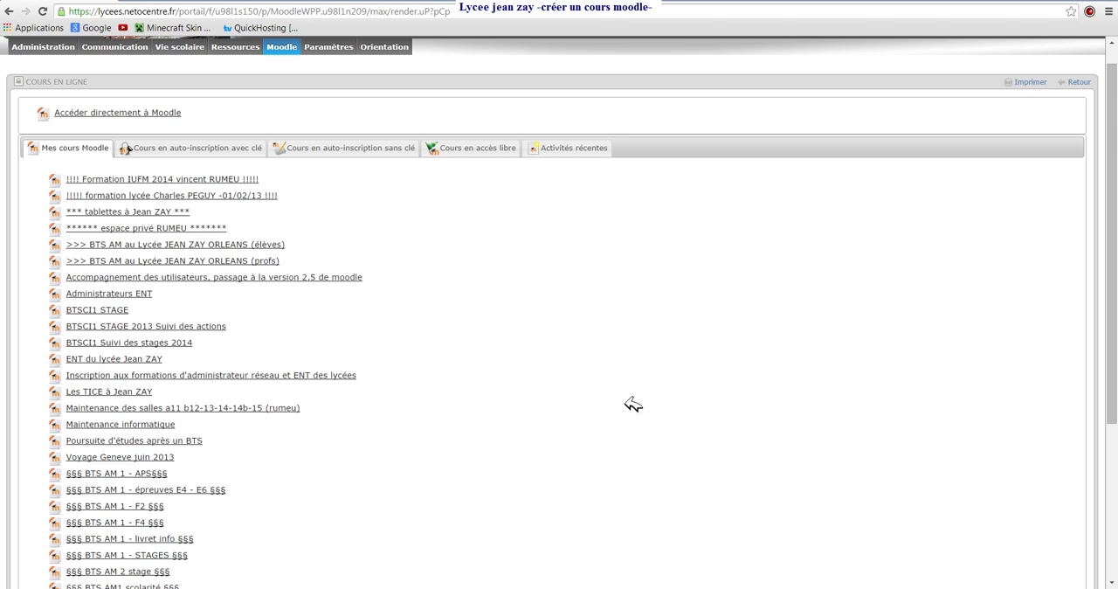
- Go directly to Moodle from the online courses page and start creating a new course
{"action": "mouse_move", "coordinate": [290, 49]}
{"action": "scroll", "coordinate": [431, 348], "scroll_direction": "down", "scroll_amount": 3}
{"action": "scroll", "coordinate": [428, 351], "scroll_direction": "up", "scroll_amount": 3}
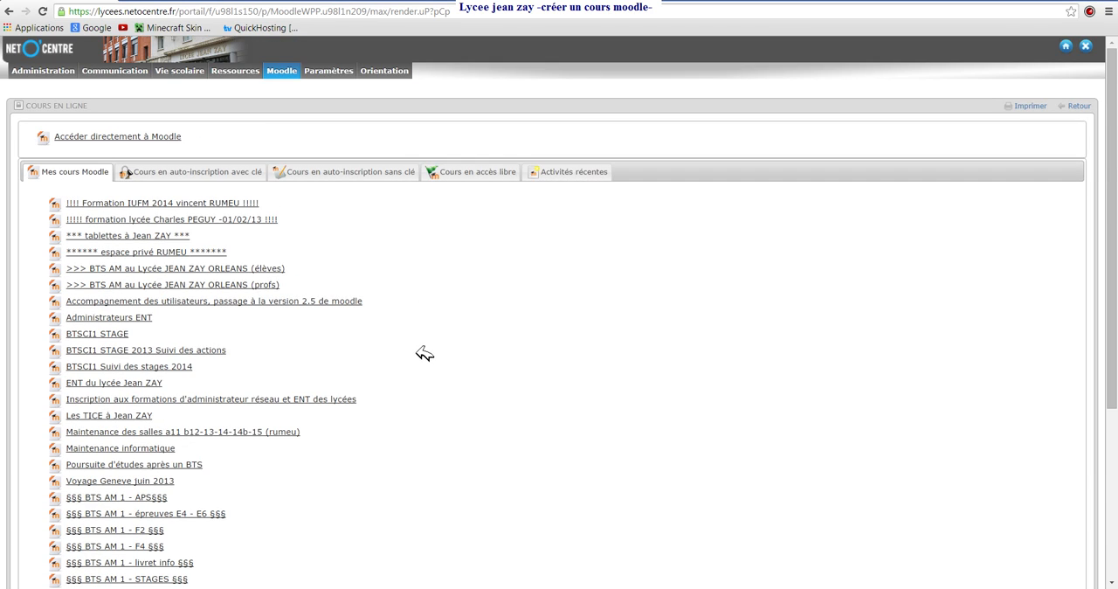
{"action": "left_click", "coordinate": [95, 137]}
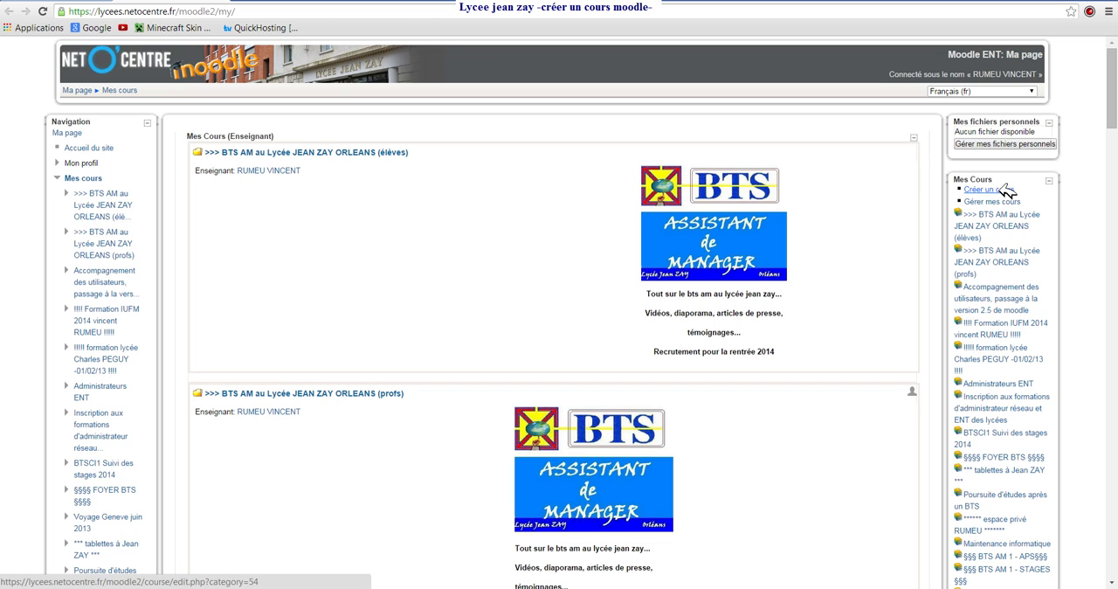
{"action": "left_click", "coordinate": [1002, 189]}
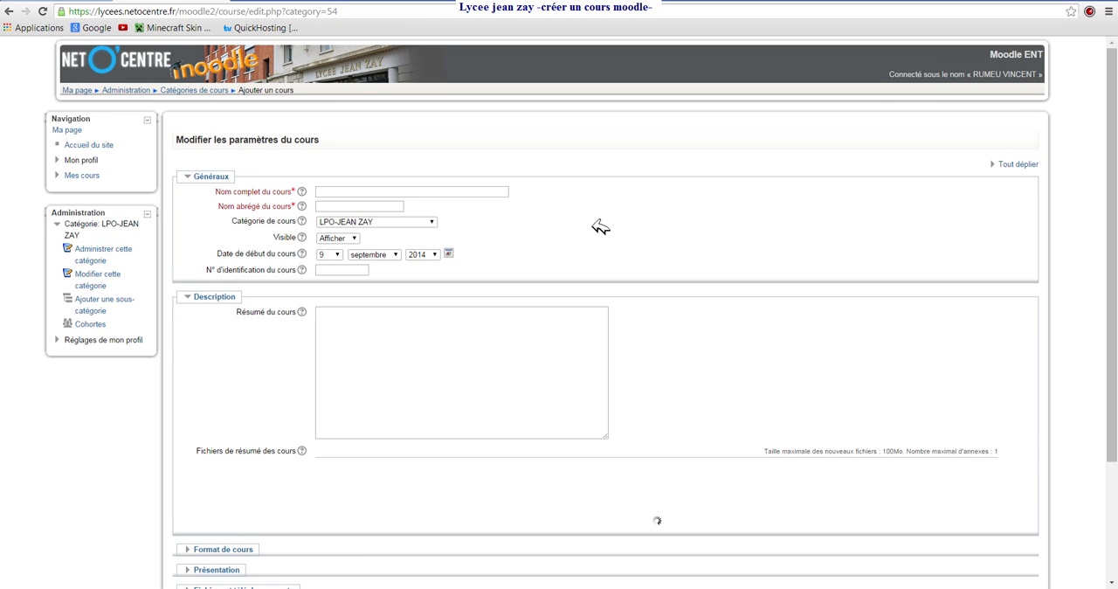
- Enter the full course name "Découverte professionnelle BTS AM 1 & 2" and the short name "decouproam1-2"
{"action": "left_click", "coordinate": [373, 190]}
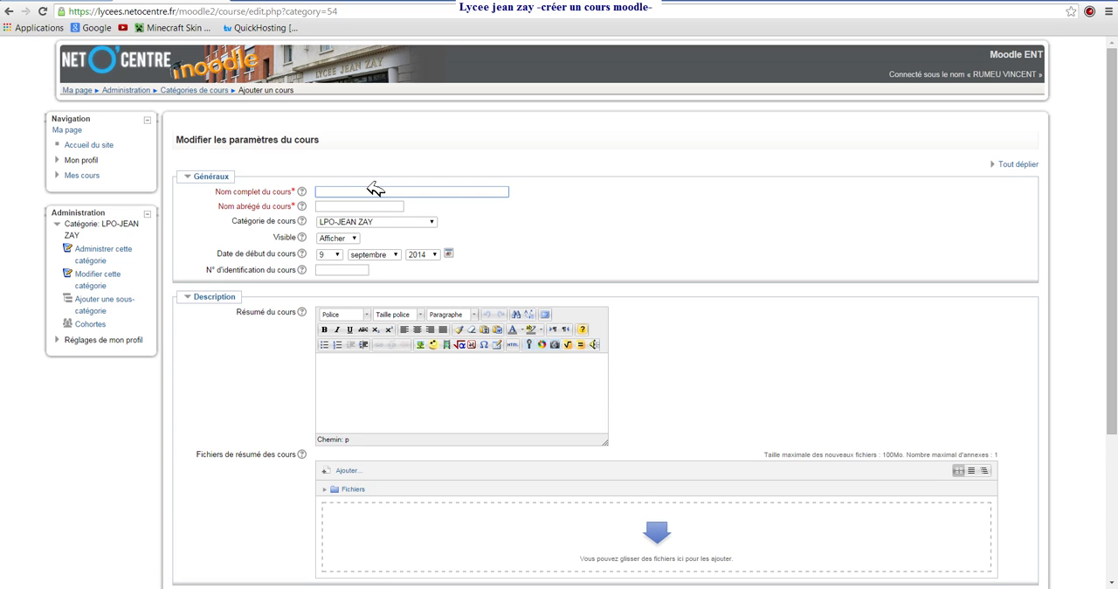
{"action": "type", "text": "Découverte pro"}
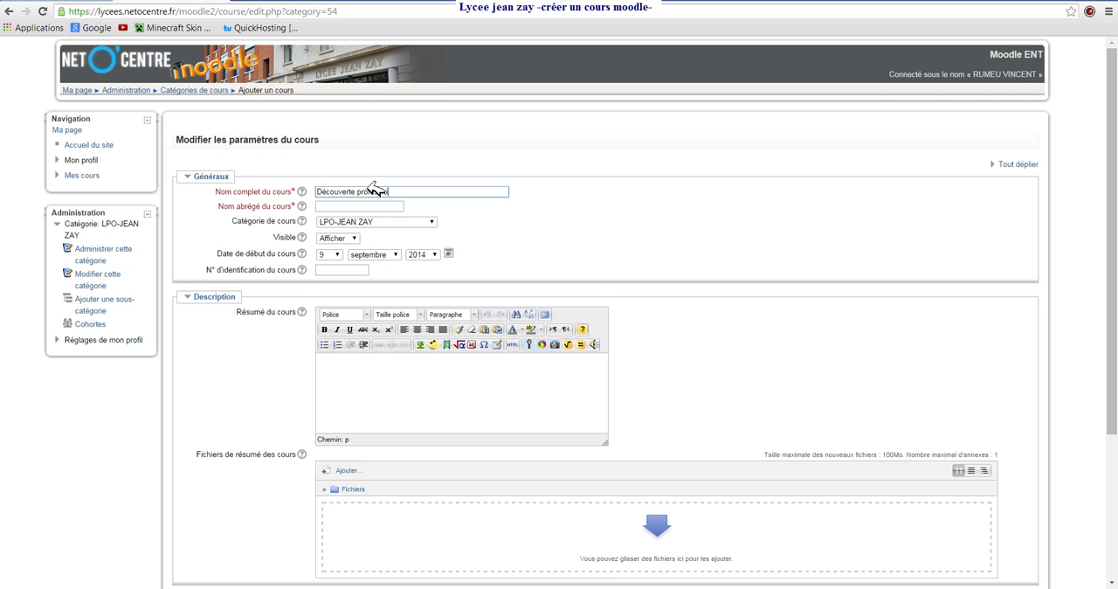
{"action": "type", "text": "fessionnelle BTS AM 1 & 2"}
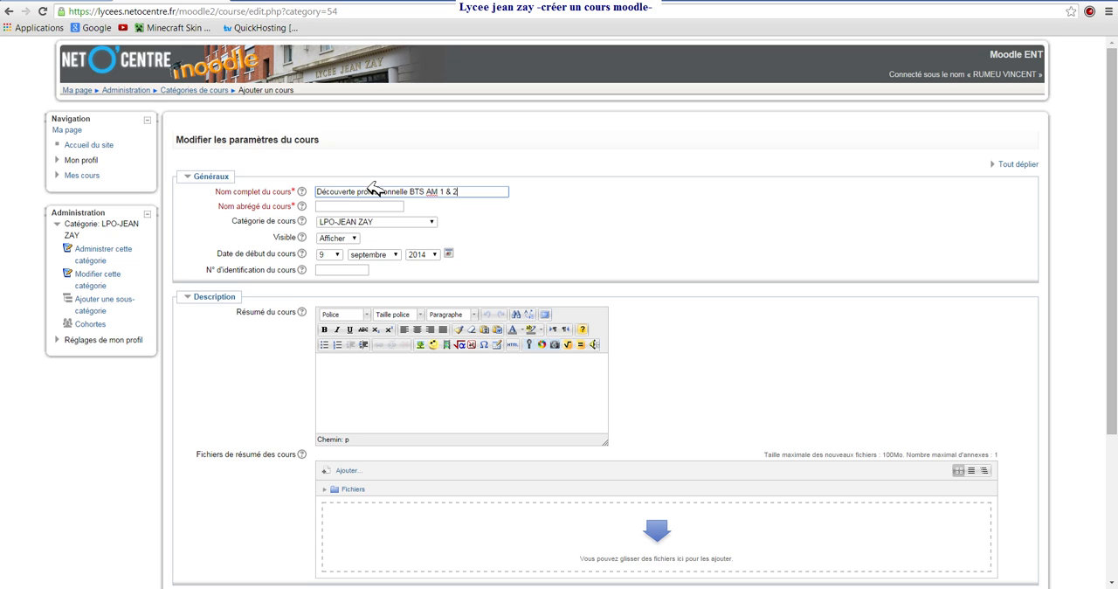
{"action": "left_click", "coordinate": [347, 207]}
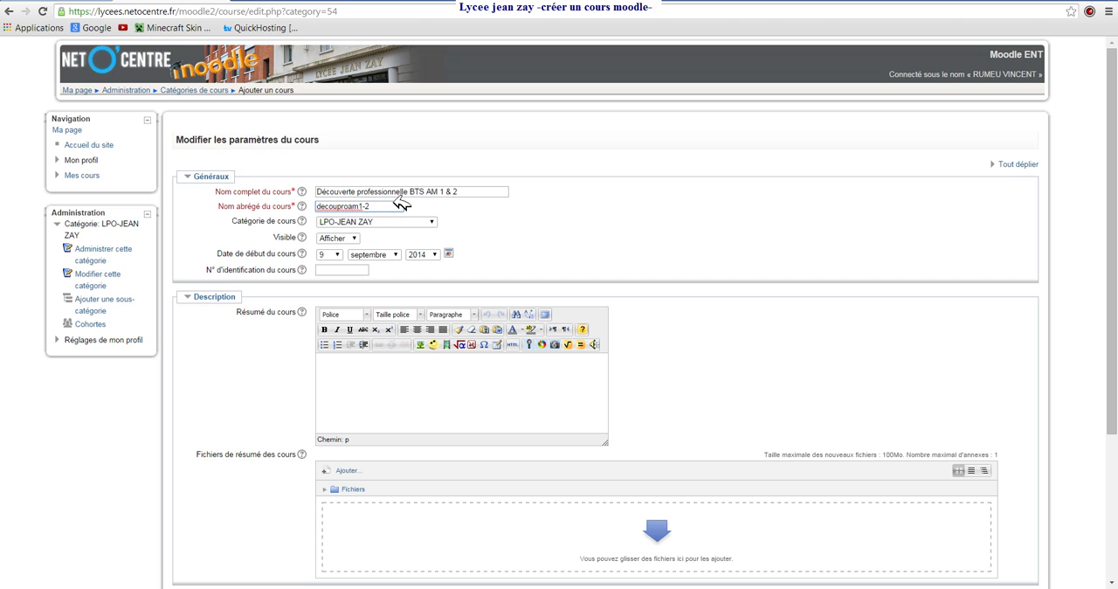
{"action": "left_click", "coordinate": [358, 363]}
- Set the course format to Thématique with 5 sections
{"action": "scroll", "coordinate": [342, 382], "scroll_direction": "down", "scroll_amount": 3}
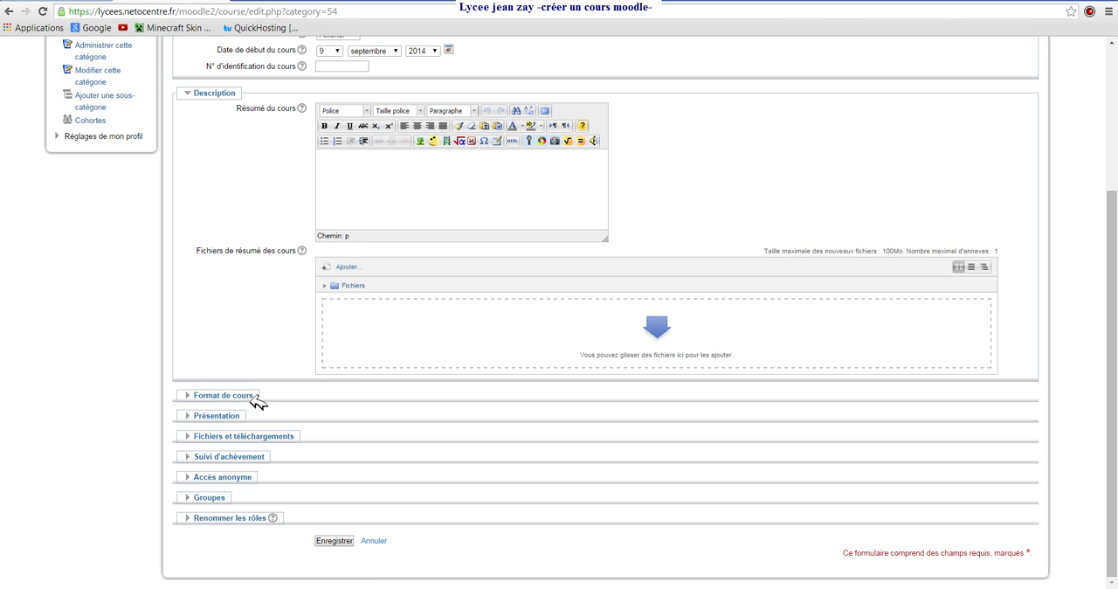
{"action": "left_click", "coordinate": [194, 396]}
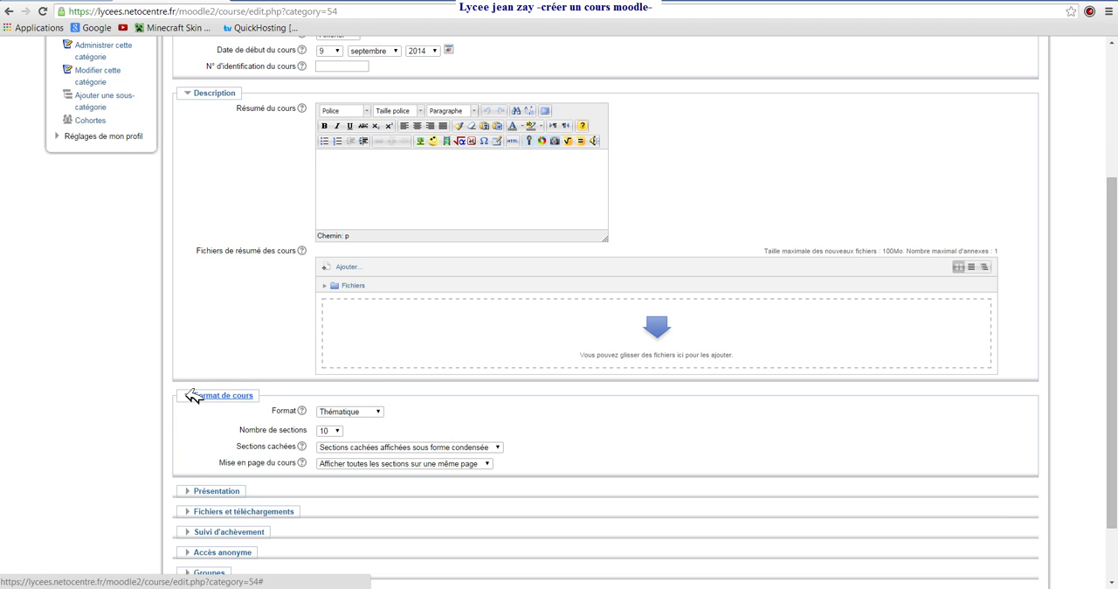
{"action": "left_click", "coordinate": [377, 412]}
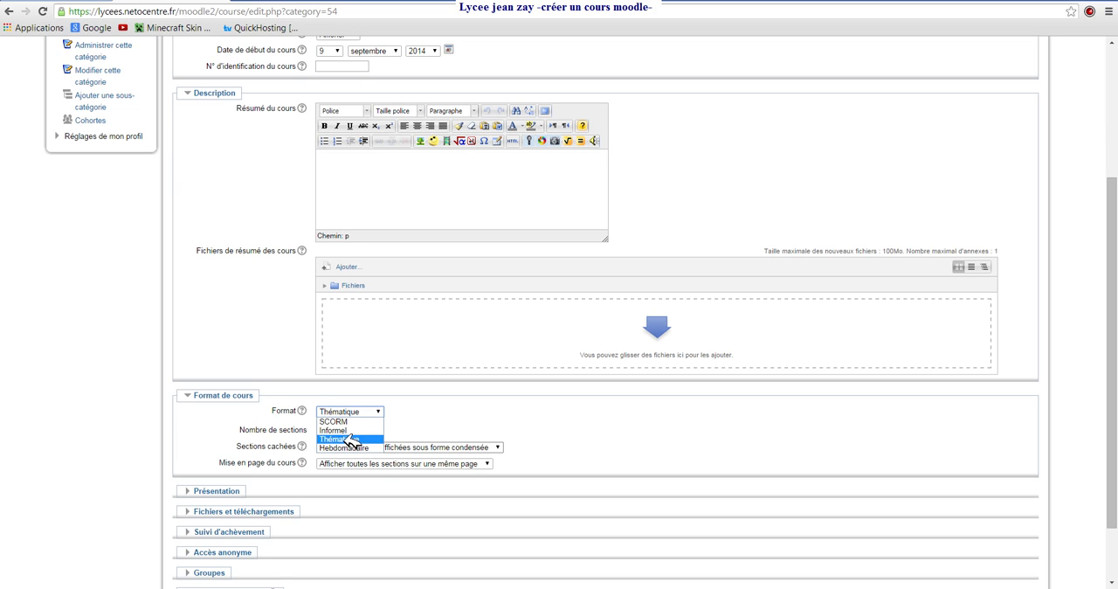
{"action": "left_click", "coordinate": [348, 439]}
{"action": "left_click", "coordinate": [336, 430]}
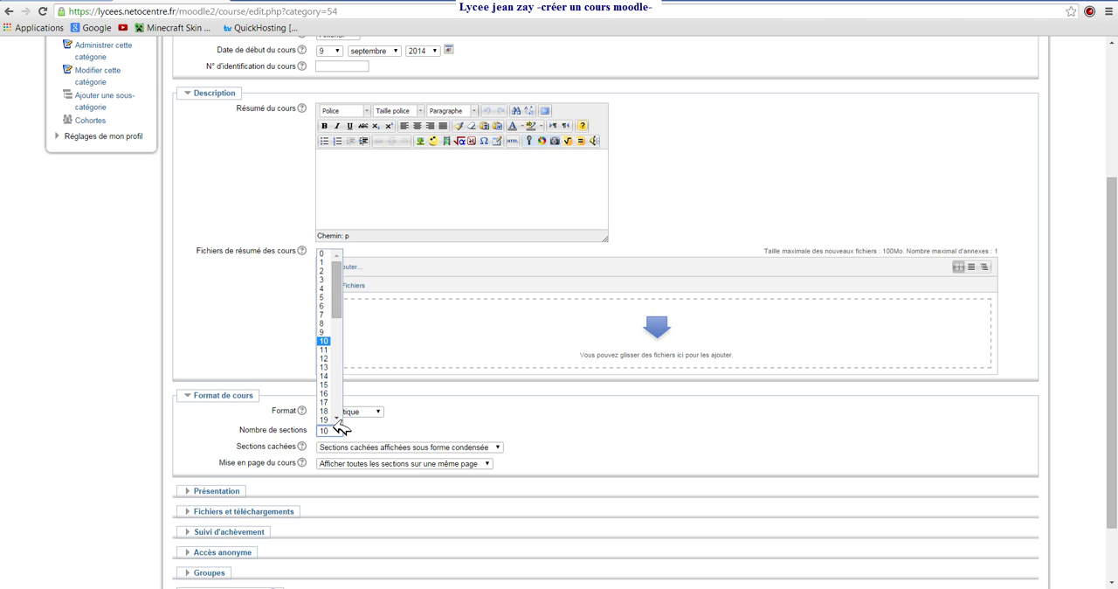
{"action": "left_click", "coordinate": [326, 296]}
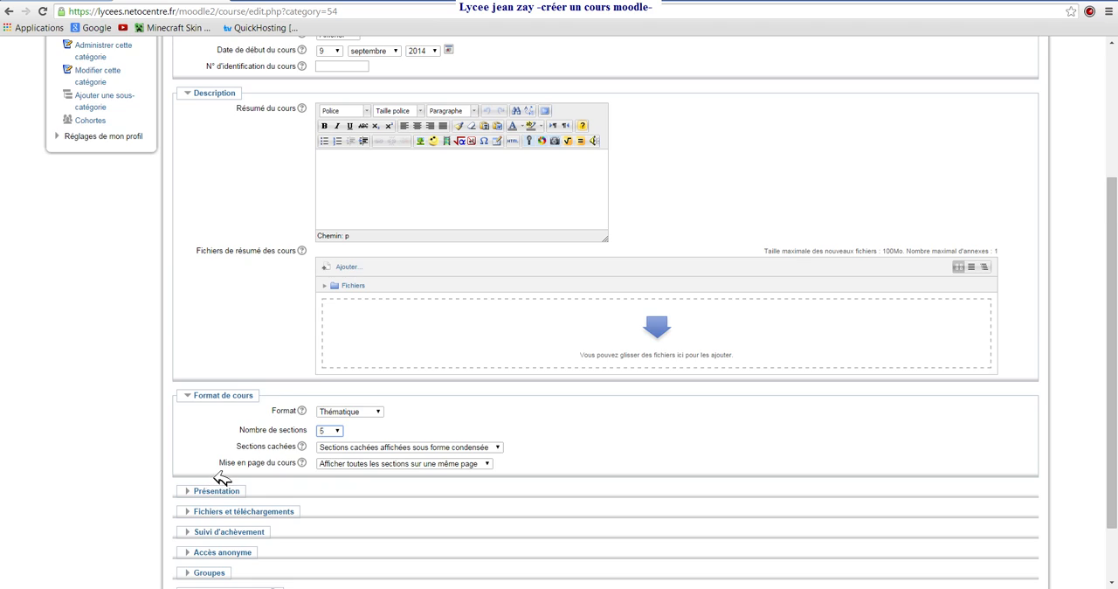
- Examine the course's presentation settings, including the forced language choices, and the maximum size for uploaded files
{"action": "scroll", "coordinate": [223, 476], "scroll_direction": "down", "scroll_amount": 1}
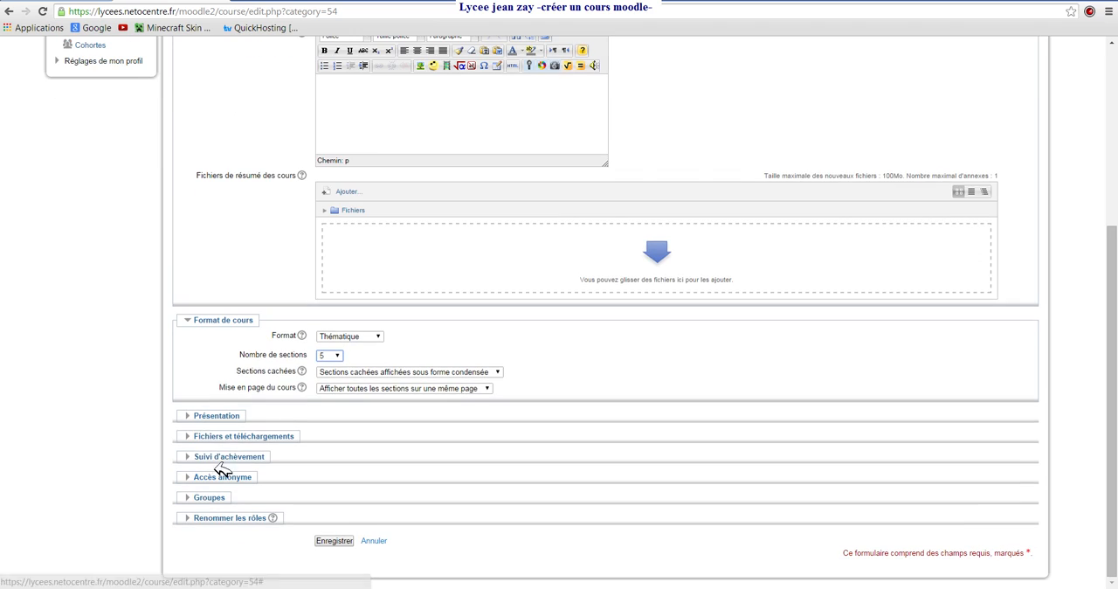
{"action": "left_click", "coordinate": [199, 416]}
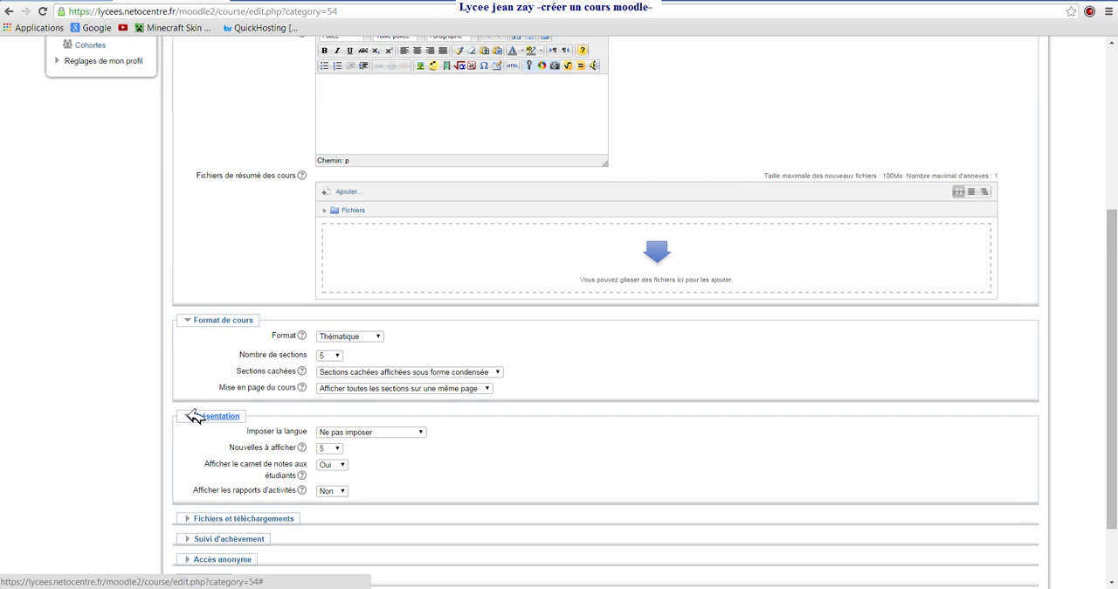
{"action": "left_click", "coordinate": [425, 432]}
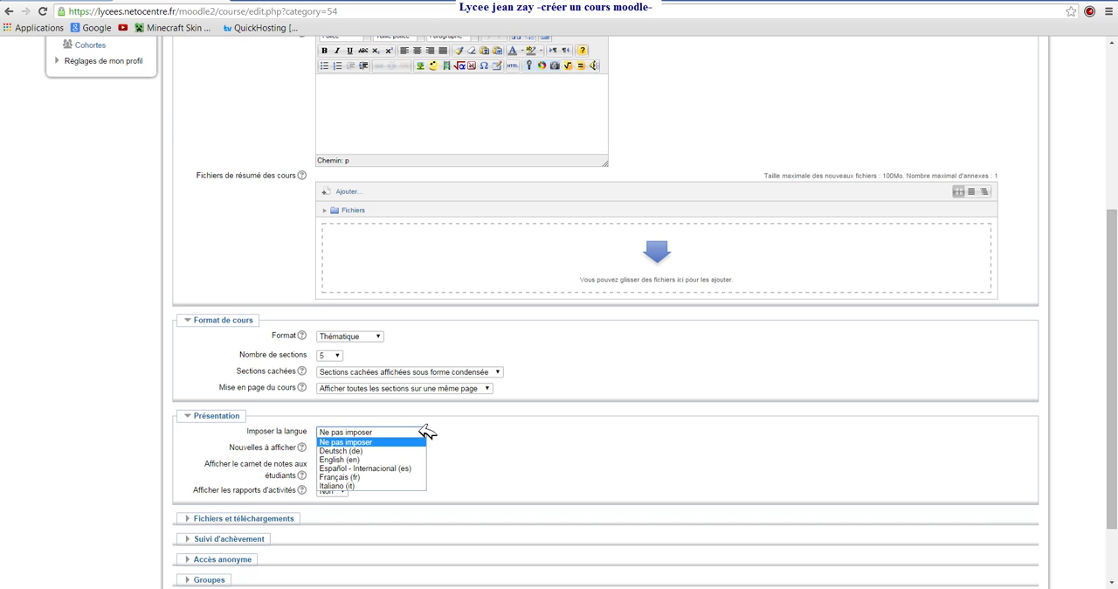
{"action": "left_click", "coordinate": [427, 431]}
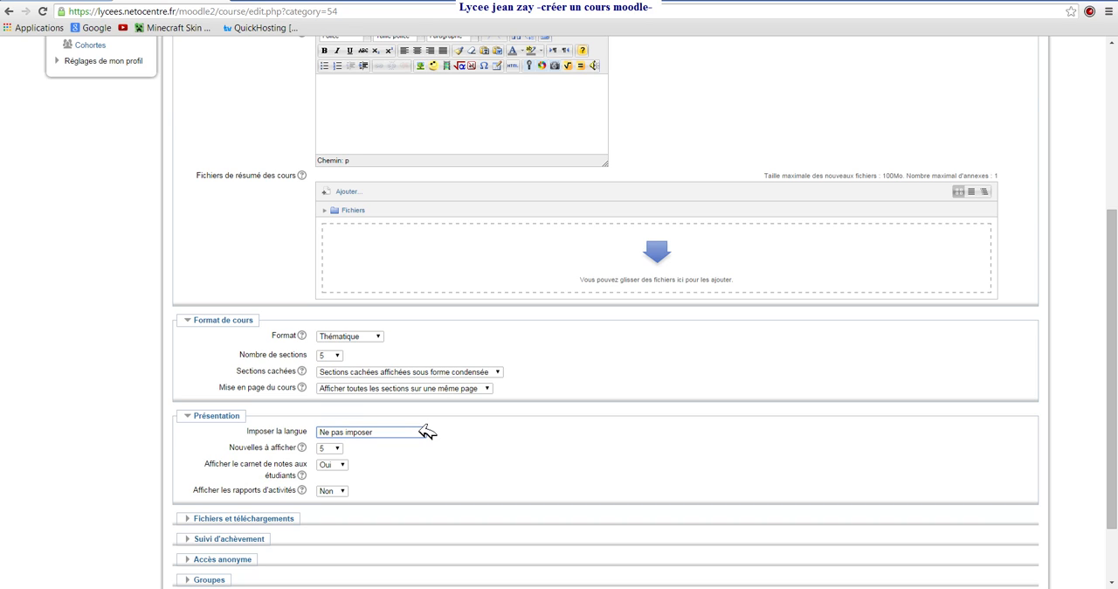
{"action": "scroll", "coordinate": [427, 432], "scroll_direction": "down", "scroll_amount": 2}
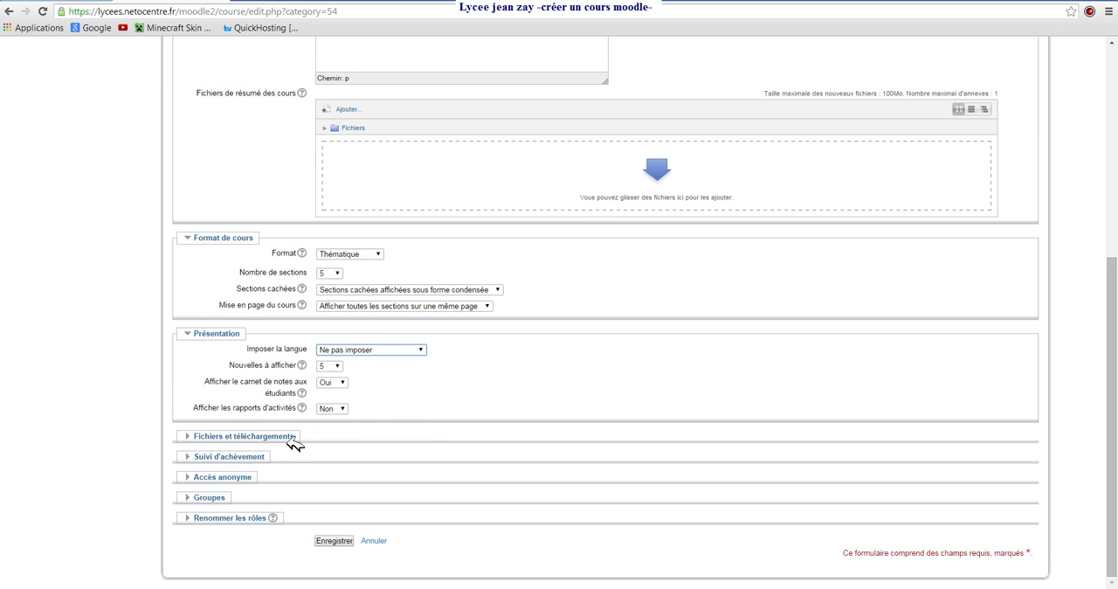
{"action": "left_click", "coordinate": [197, 436]}
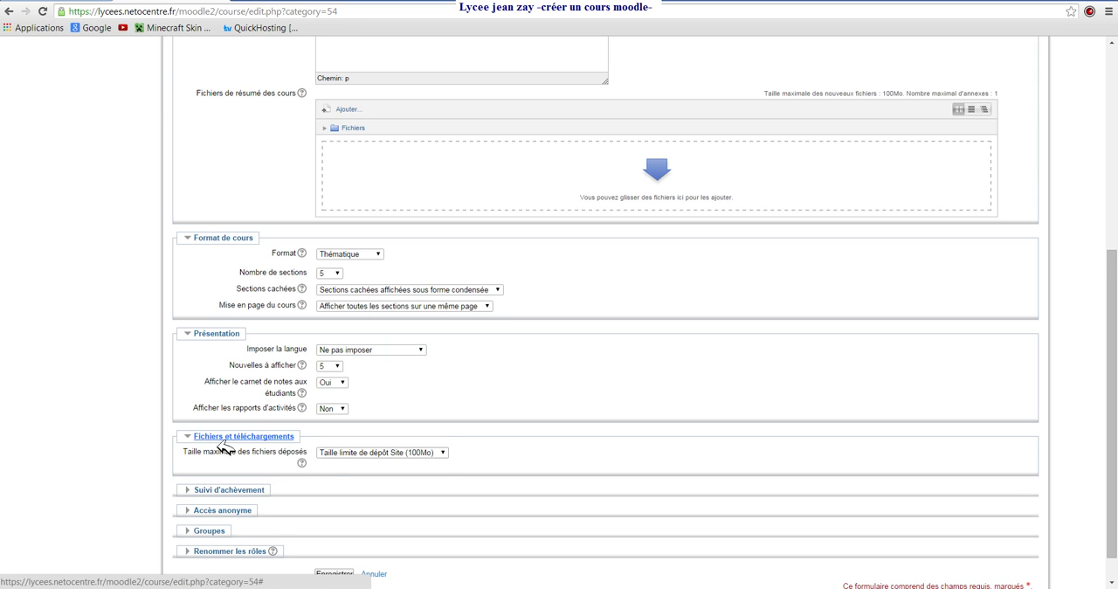
{"action": "left_click", "coordinate": [448, 452]}
{"action": "left_click", "coordinate": [449, 452]}
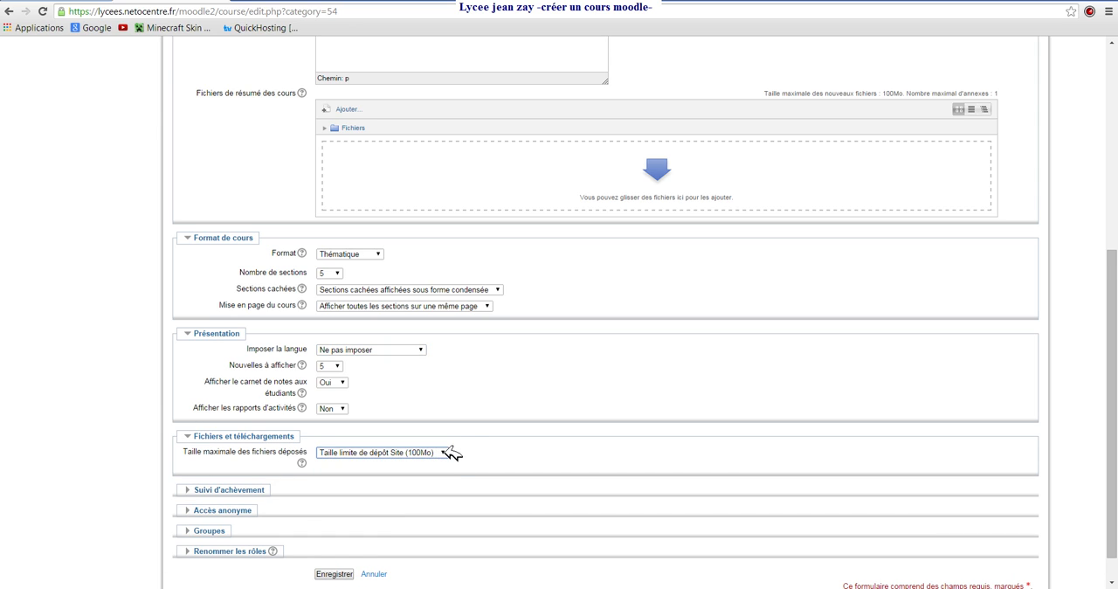
- Check the completion tracking, anonymous access and group settings, and save the new course
{"action": "left_click", "coordinate": [192, 490]}
{"action": "scroll", "coordinate": [192, 490], "scroll_direction": "down", "scroll_amount": 1}
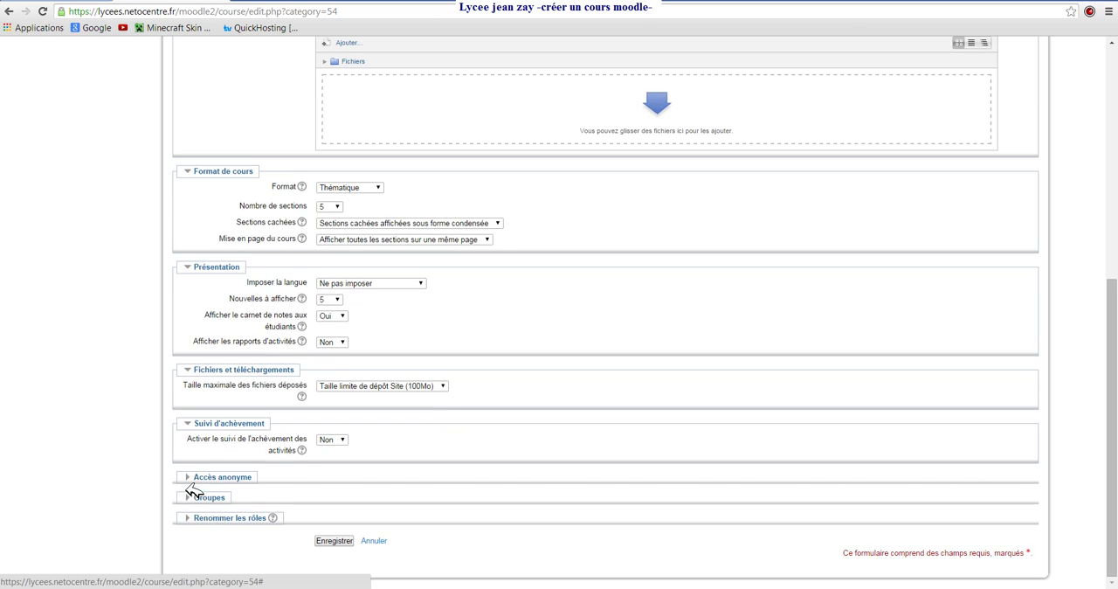
{"action": "left_click", "coordinate": [194, 477]}
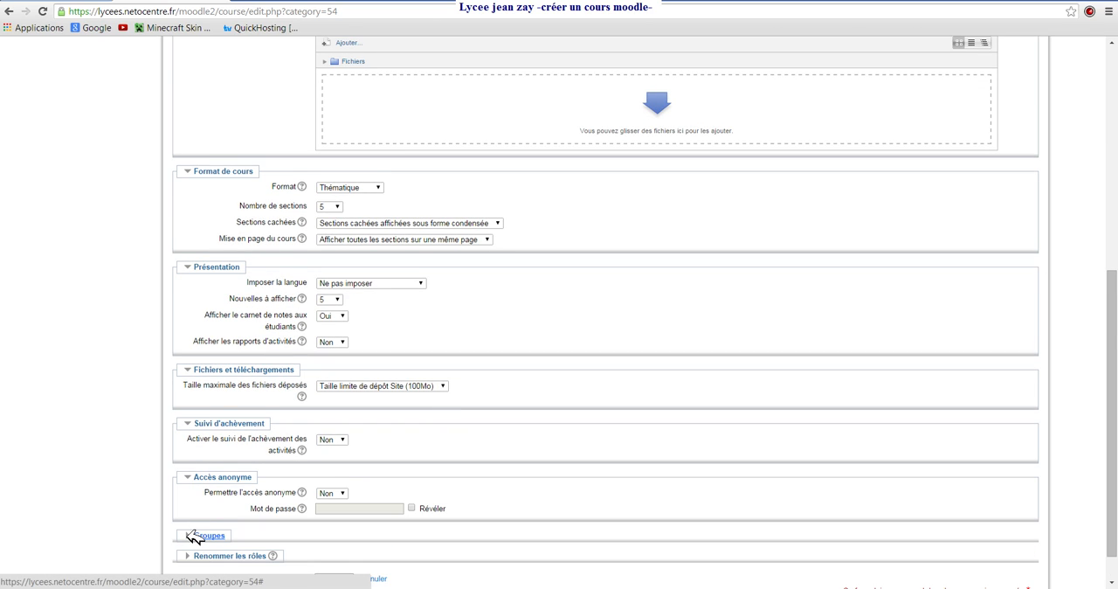
{"action": "scroll", "coordinate": [578, 403], "scroll_direction": "down", "scroll_amount": 1}
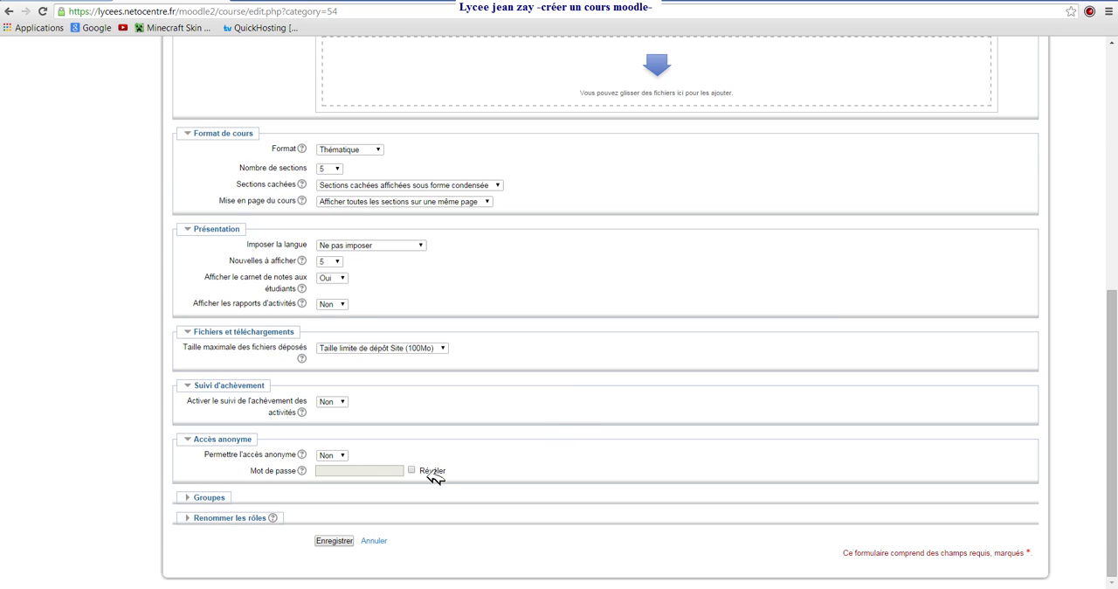
{"action": "left_click", "coordinate": [194, 496]}
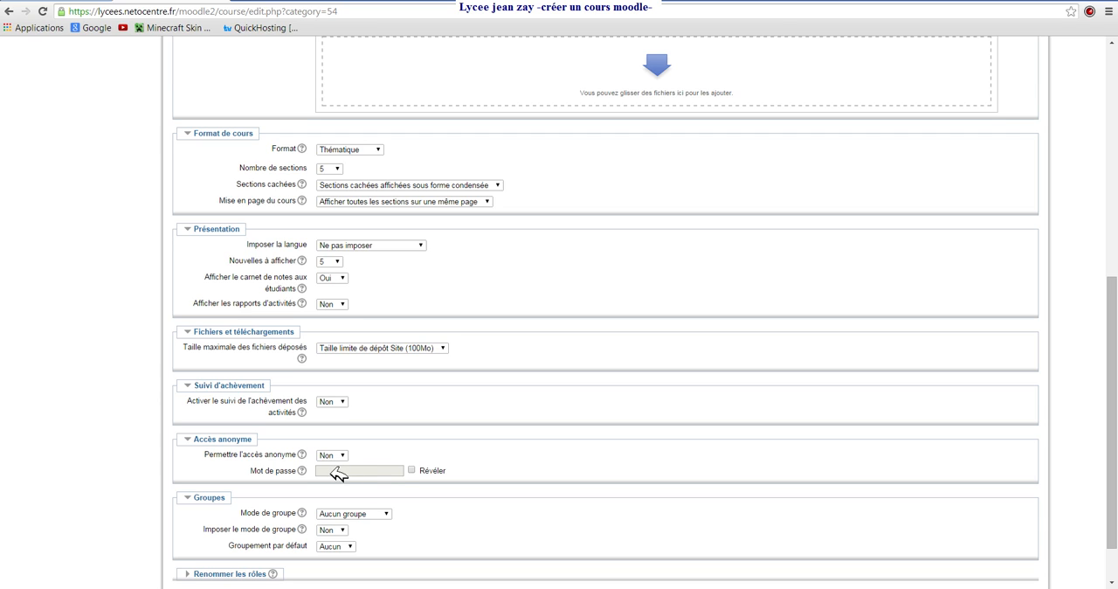
{"action": "scroll", "coordinate": [463, 467], "scroll_direction": "down", "scroll_amount": 1}
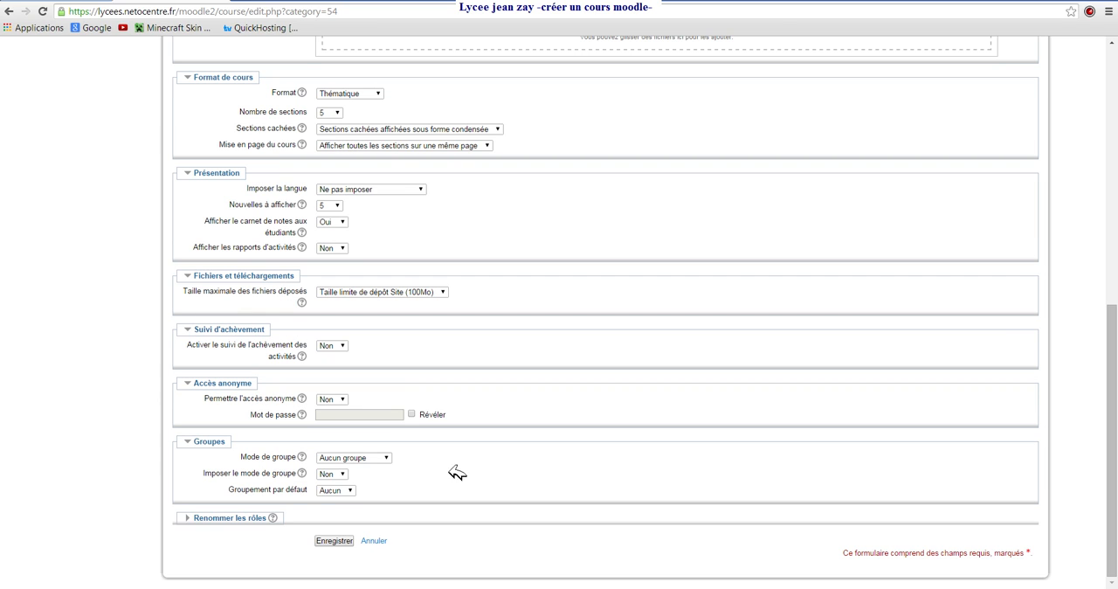
{"action": "left_click", "coordinate": [335, 541]}
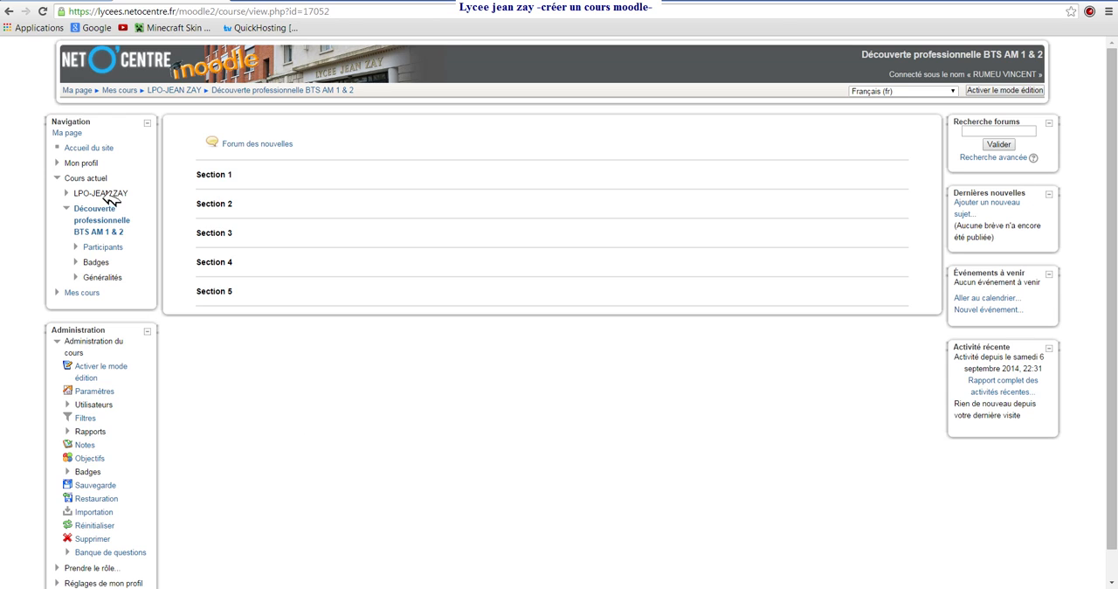
- View the course participants, go to the enrolled users page and open enrolment from the ENT directory
{"action": "left_click", "coordinate": [98, 248]}
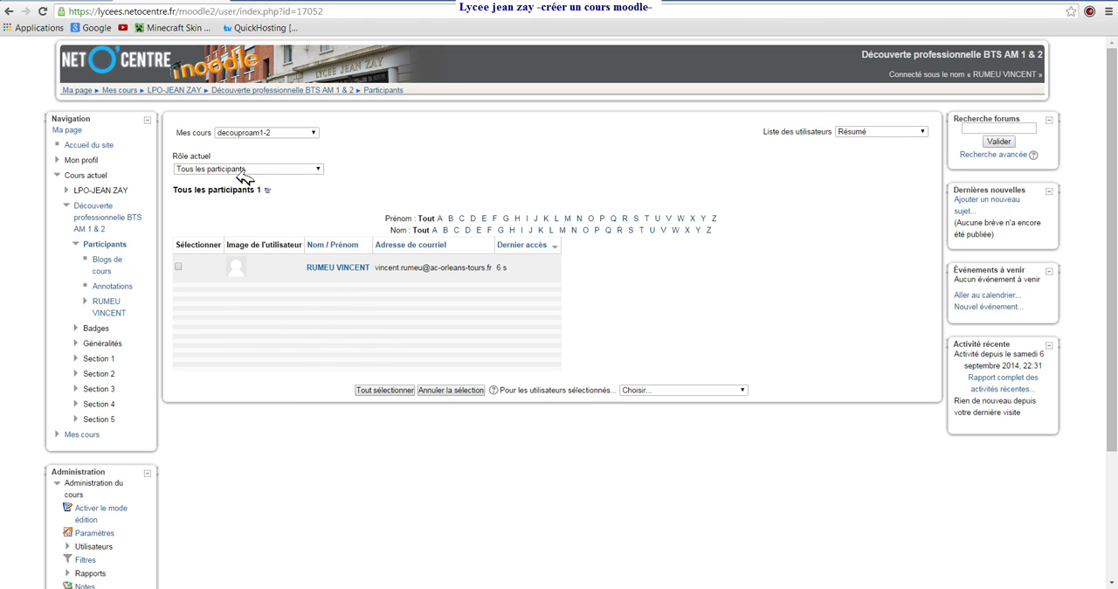
{"action": "scroll", "coordinate": [251, 474], "scroll_direction": "down", "scroll_amount": 3}
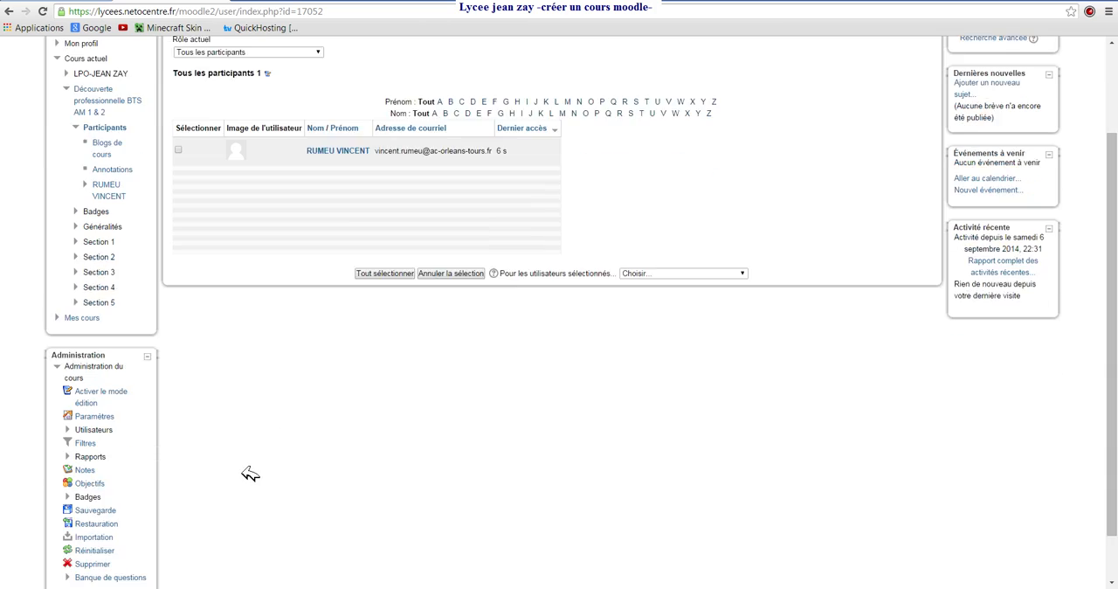
{"action": "scroll", "coordinate": [251, 474], "scroll_direction": "down", "scroll_amount": 2}
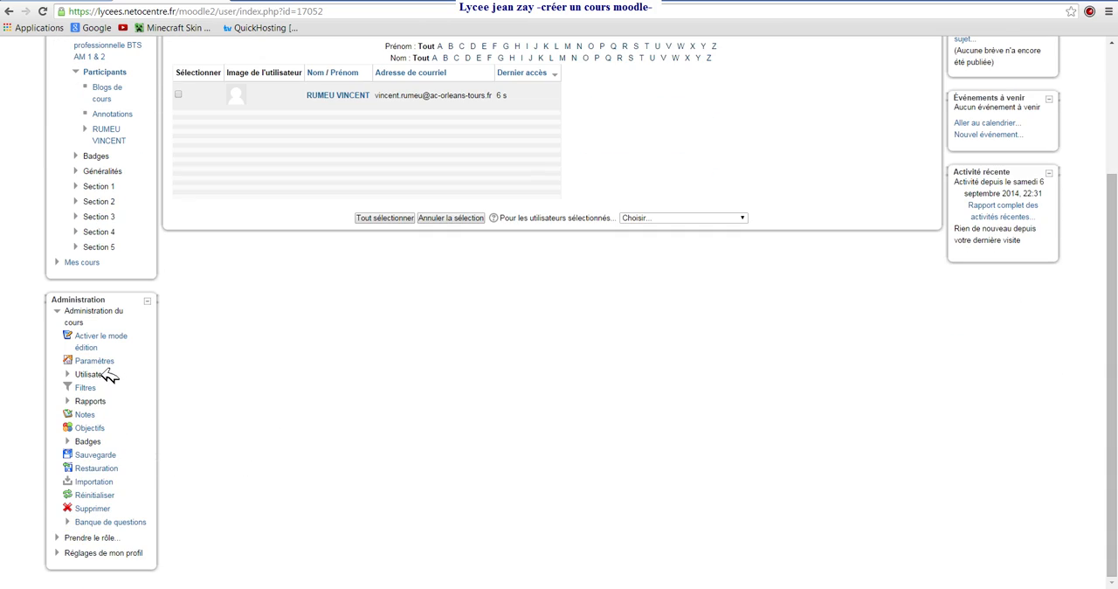
{"action": "left_click", "coordinate": [91, 373]}
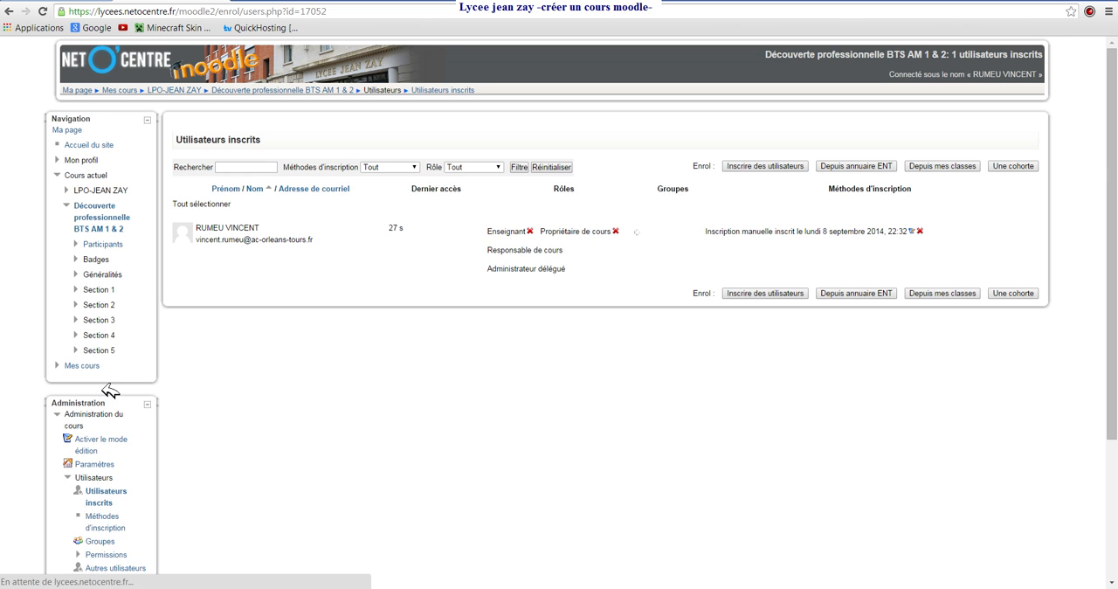
{"action": "left_click", "coordinate": [847, 166]}
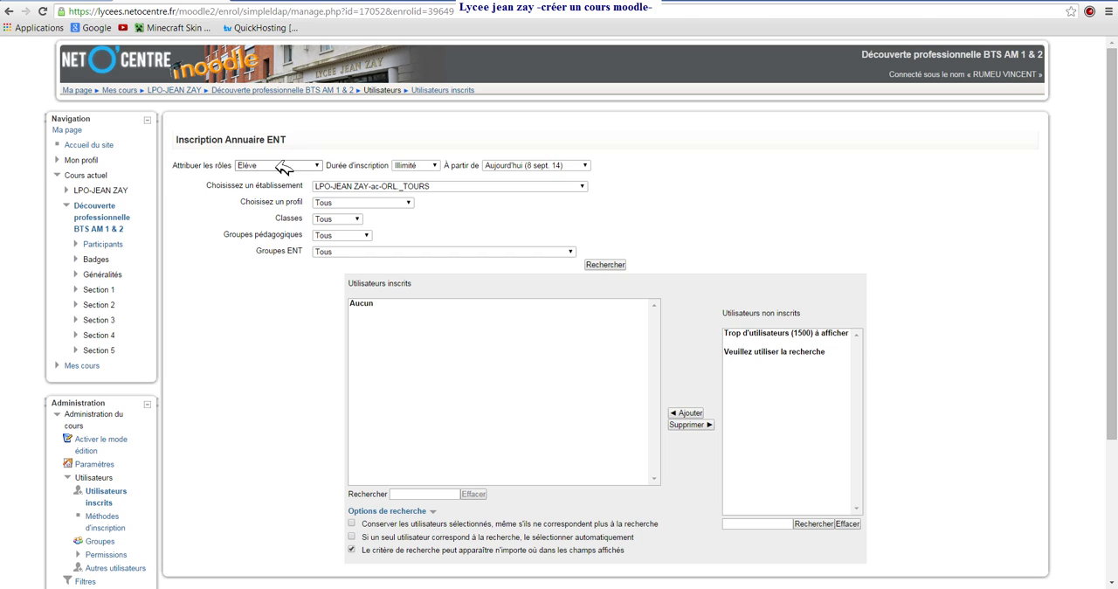
- Examine the available enrolment durations and the list of establishments for the ENT directory enrolment
{"action": "left_click", "coordinate": [440, 165]}
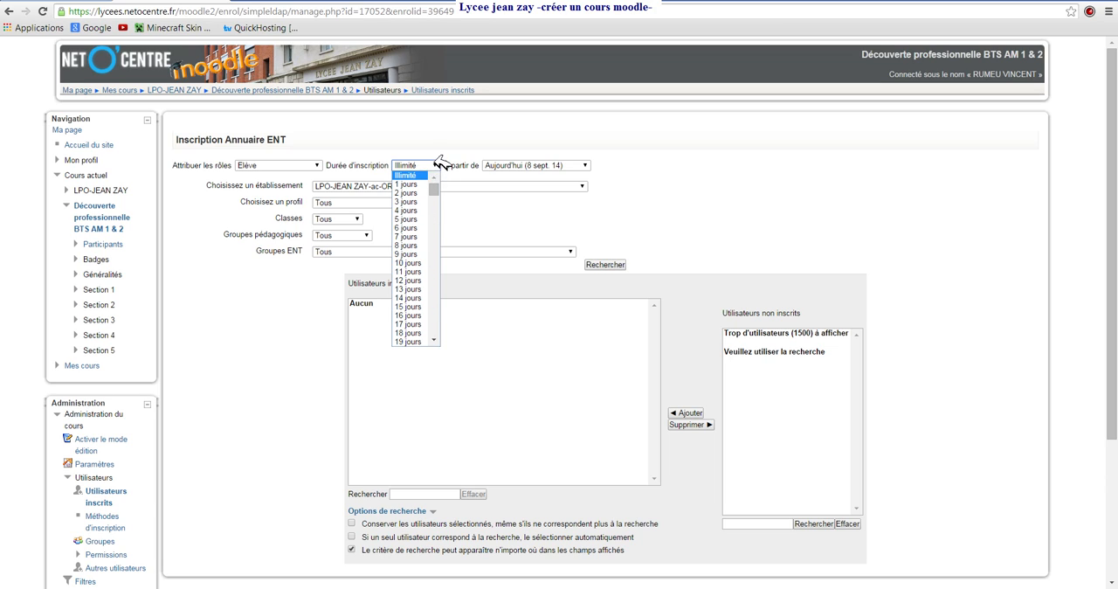
{"action": "left_click", "coordinate": [444, 165]}
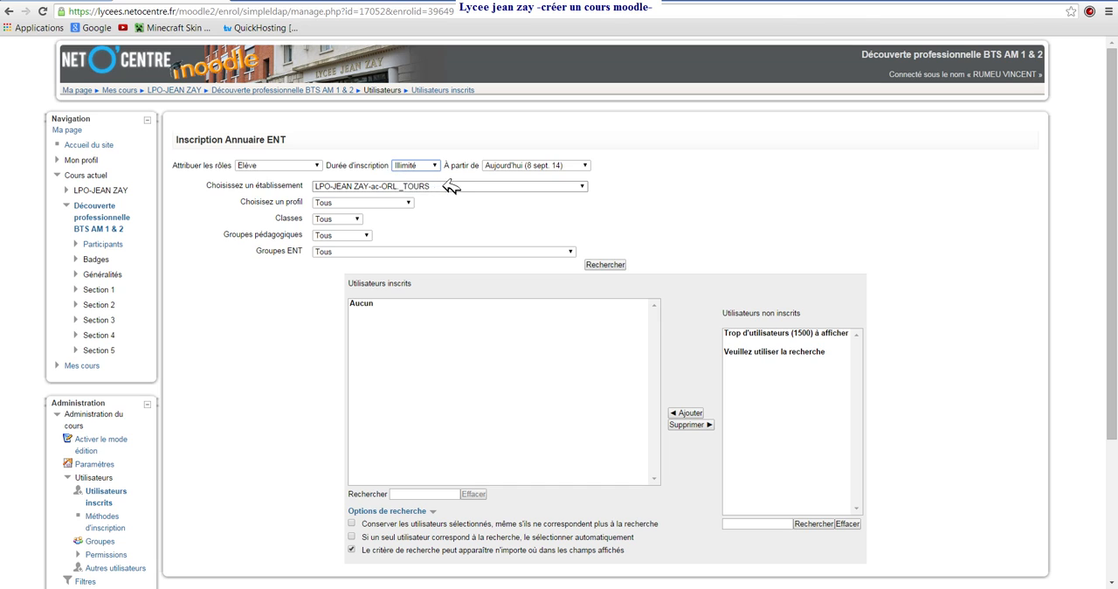
{"action": "left_click", "coordinate": [582, 186]}
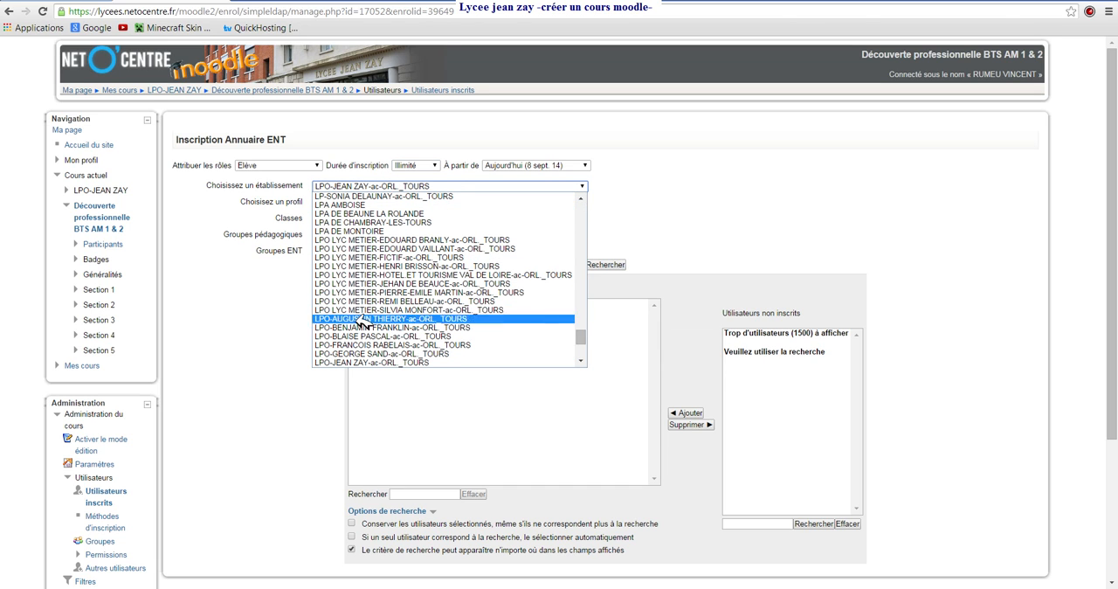
{"action": "mouse_move", "coordinate": [582, 341]}
{"action": "left_mouse_down"}
{"action": "mouse_move", "coordinate": [582, 207]}
{"action": "mouse_move", "coordinate": [588, 349]}
{"action": "left_mouse_up"}
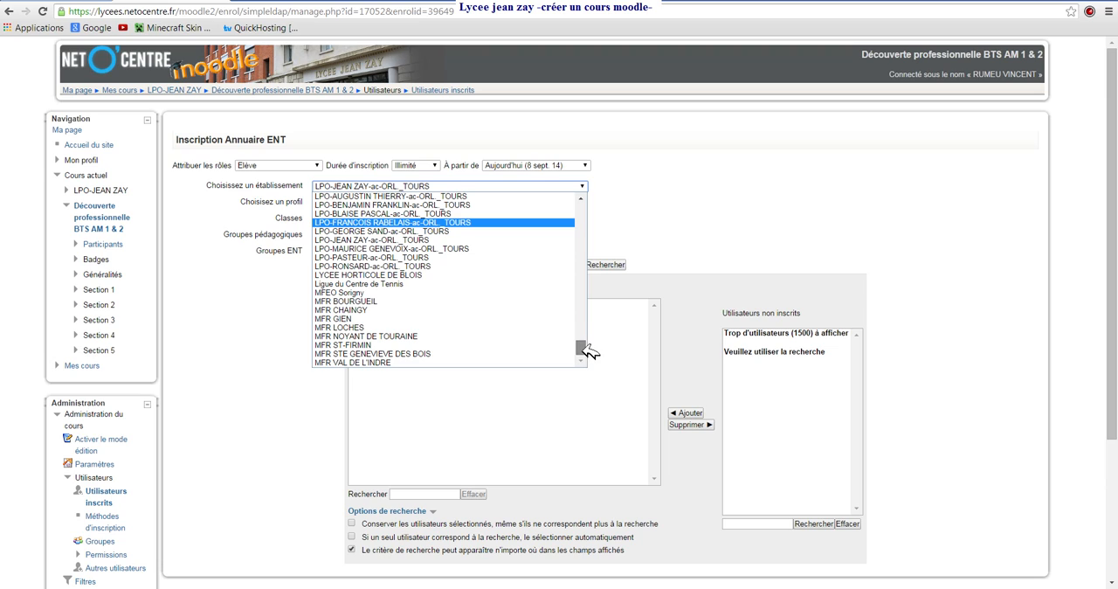
{"action": "left_click", "coordinate": [622, 228]}
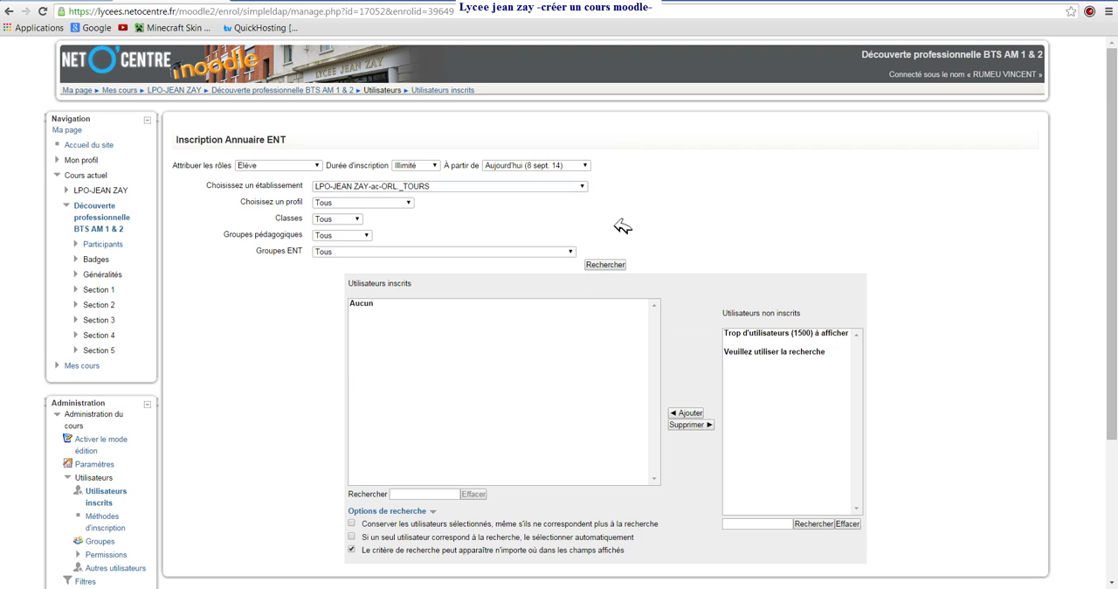
- Restrict the ENT directory search to the Elève profile, and examine the available classes and teaching groups
{"action": "left_click", "coordinate": [411, 202]}
{"action": "left_click", "coordinate": [333, 248]}
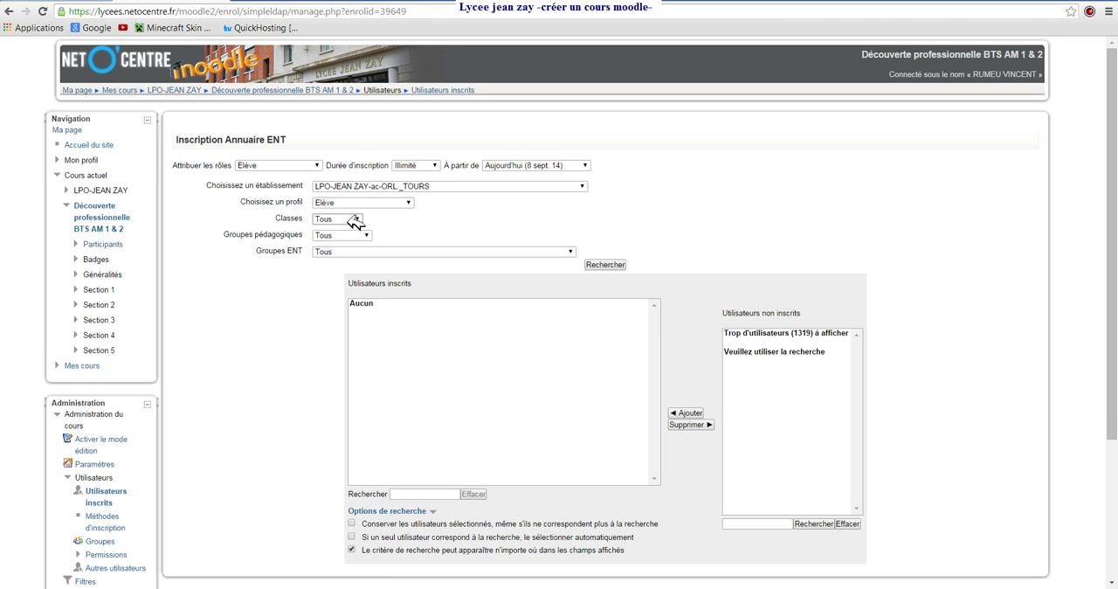
{"action": "left_click", "coordinate": [357, 219]}
{"action": "scroll", "coordinate": [363, 249], "scroll_direction": "down", "scroll_amount": 1}
{"action": "left_click_drag", "start_coordinate": [362, 249], "coordinate": [365, 374]}
{"action": "left_click", "coordinate": [384, 218]}
{"action": "left_click", "coordinate": [368, 235]}
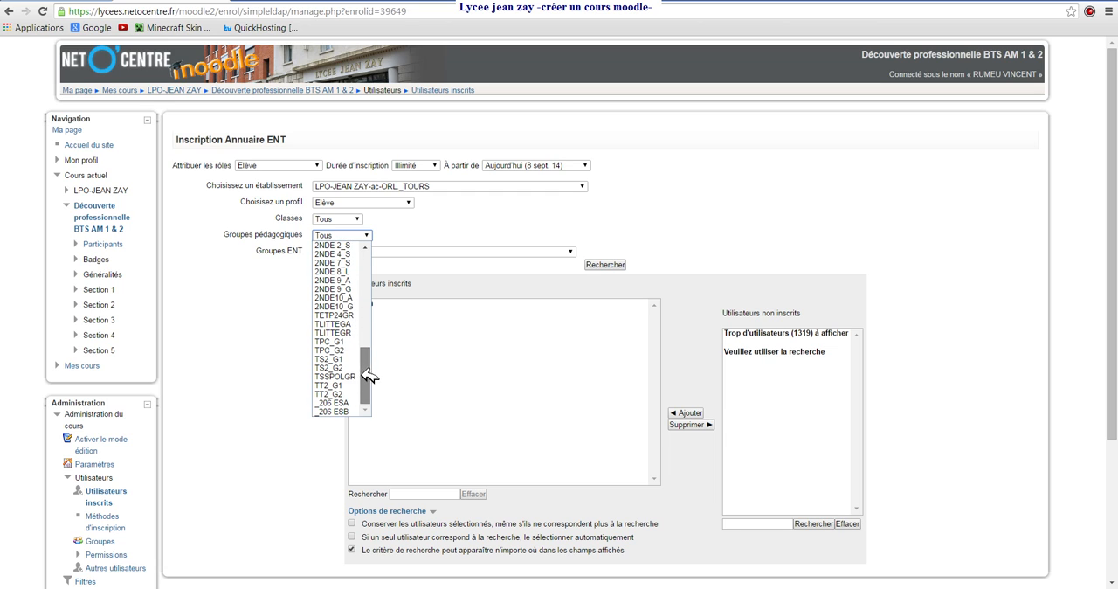
{"action": "left_click", "coordinate": [424, 228]}
- Filter by the ENT group "BREVET DE TECH SUP EN 2 ANS 1ERE ANN:Eleves_BTSAM1" and enrol all of its students in the course
{"action": "left_click", "coordinate": [573, 254]}
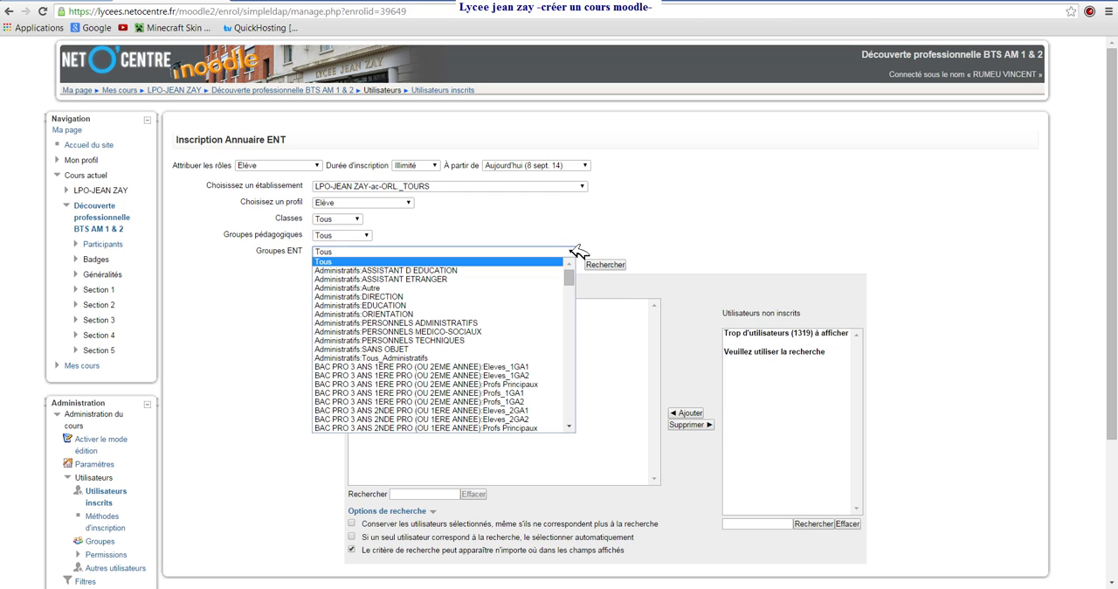
{"action": "scroll", "coordinate": [472, 358], "scroll_direction": "down", "scroll_amount": 5}
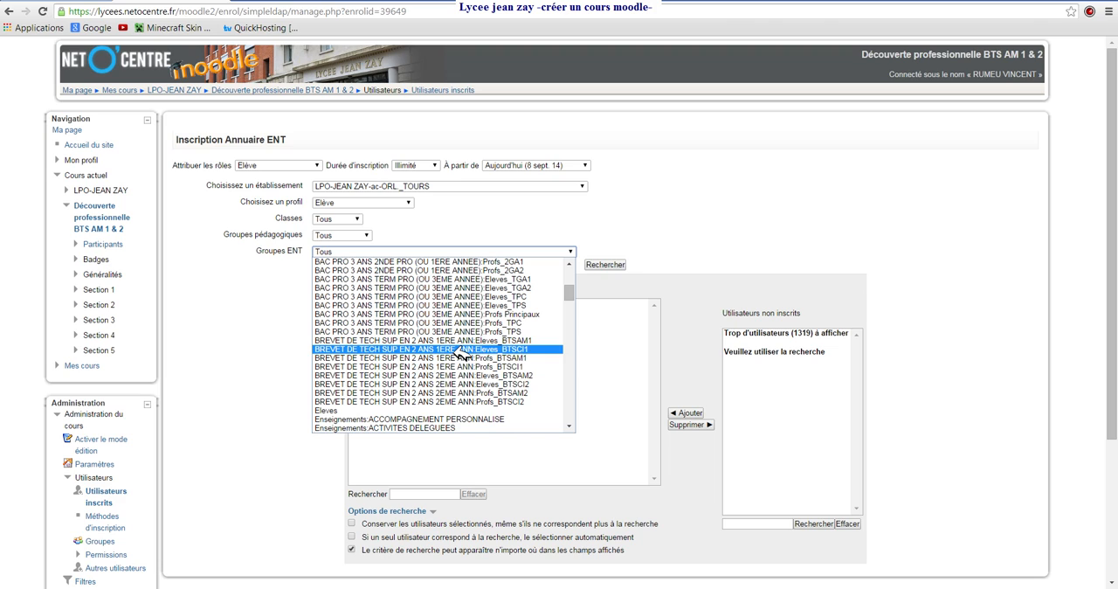
{"action": "left_click", "coordinate": [362, 340]}
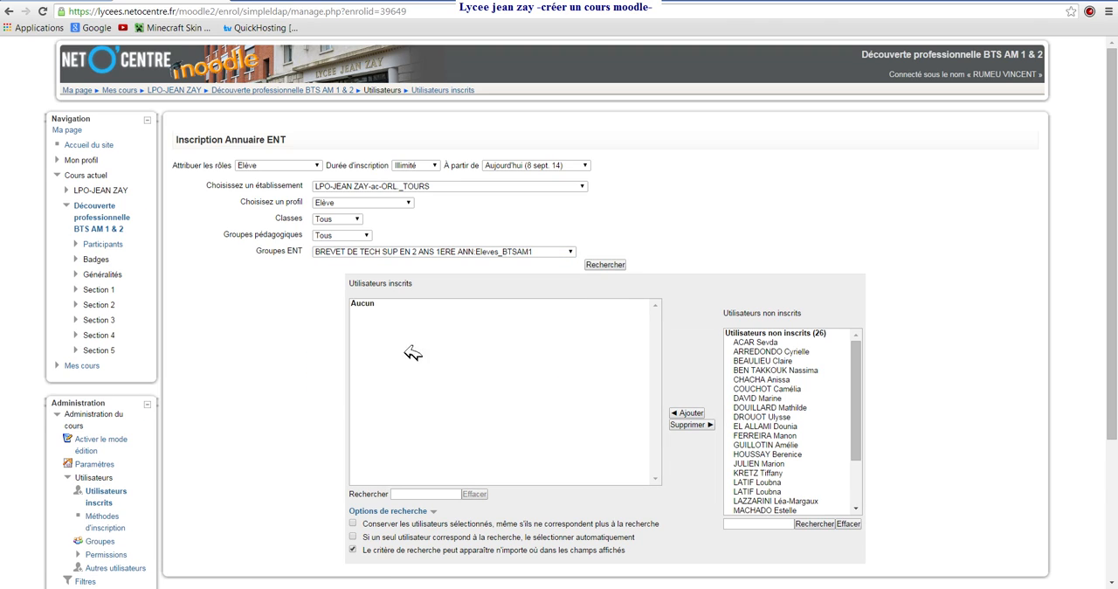
{"action": "left_click", "coordinate": [763, 341]}
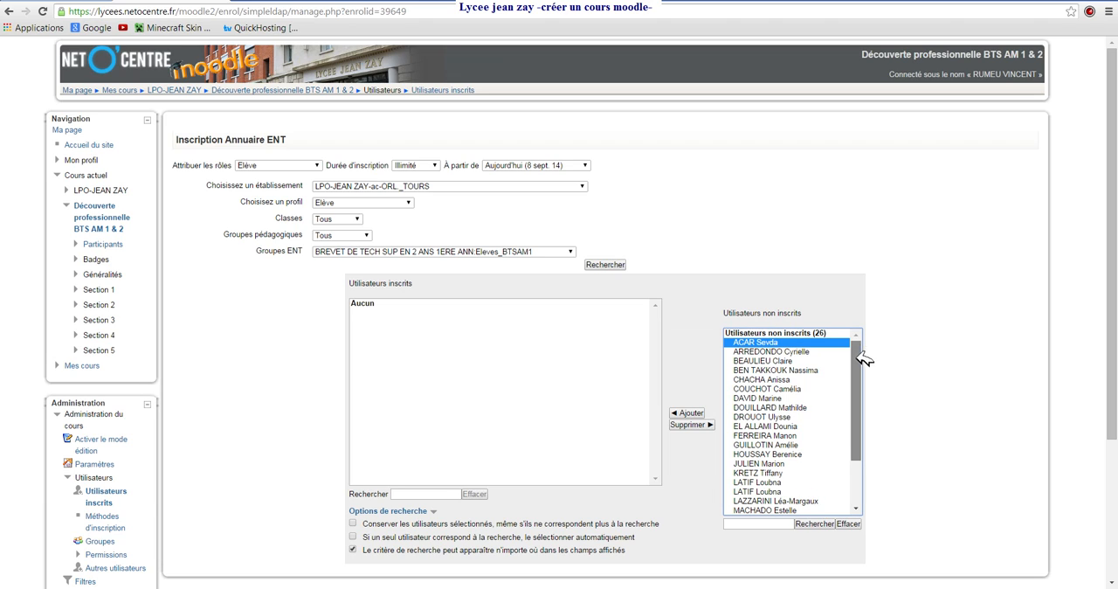
{"action": "left_click_drag", "start_coordinate": [862, 354], "coordinate": [861, 396]}
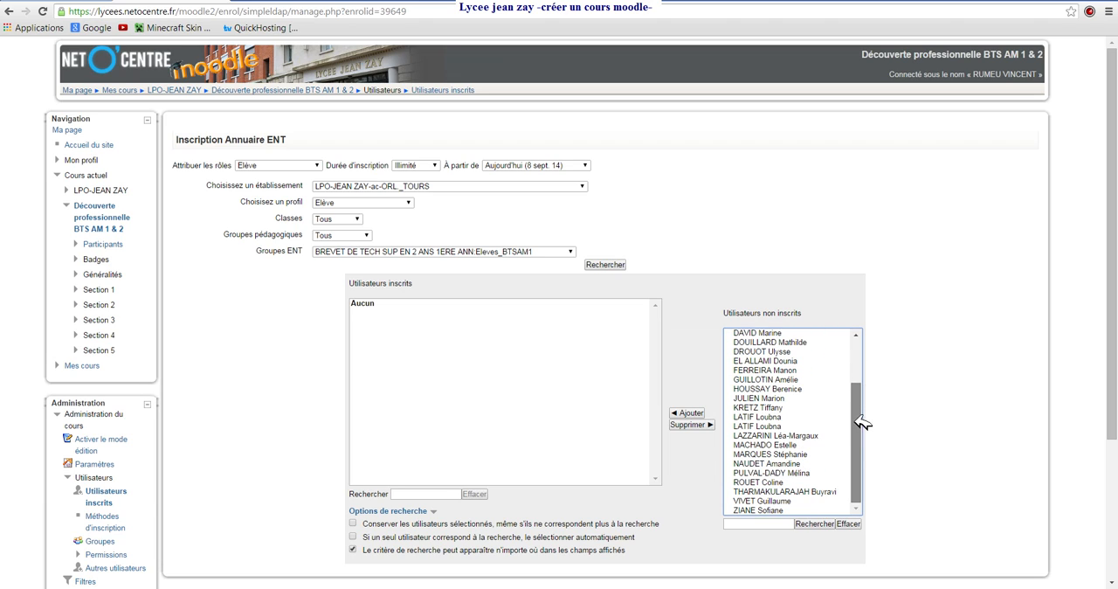
{"action": "left_click", "coordinate": [773, 511], "text": "shift"}
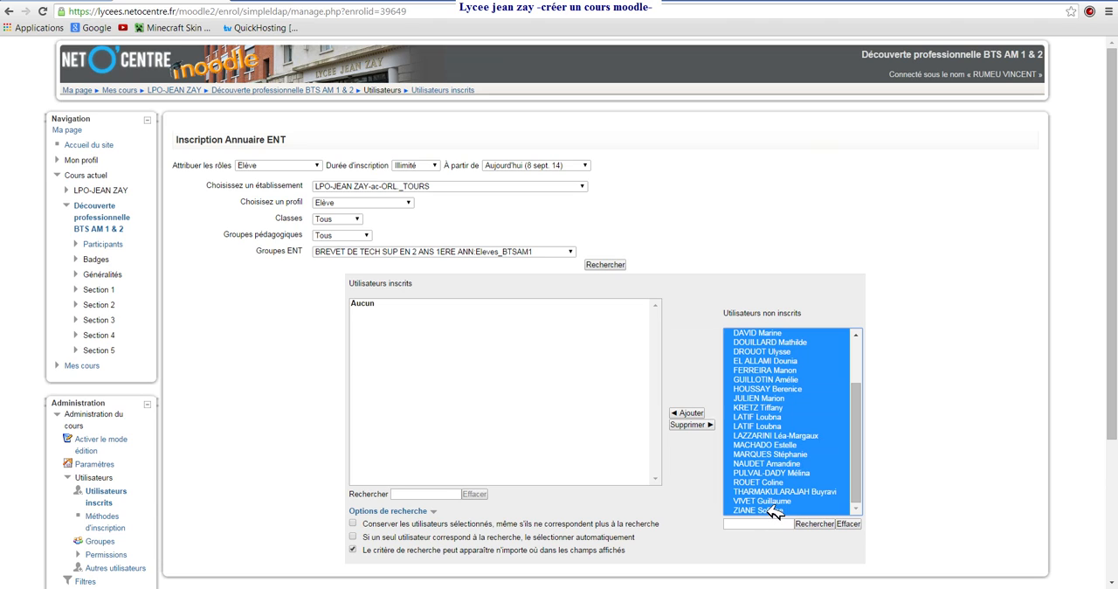
{"action": "left_click", "coordinate": [688, 413]}
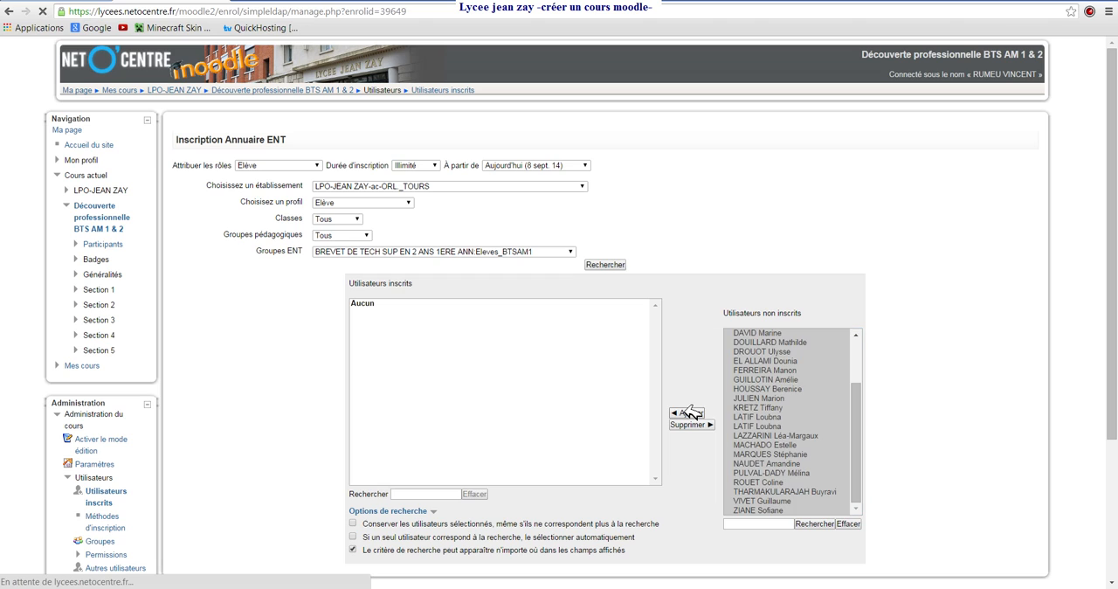
- Enrol all students of the ENT group "BREVET DE TECH SUP EN 2 ANS 2EME ANN:Eleves_BTSAM2" and return to the course's main page
{"action": "left_click", "coordinate": [580, 251]}
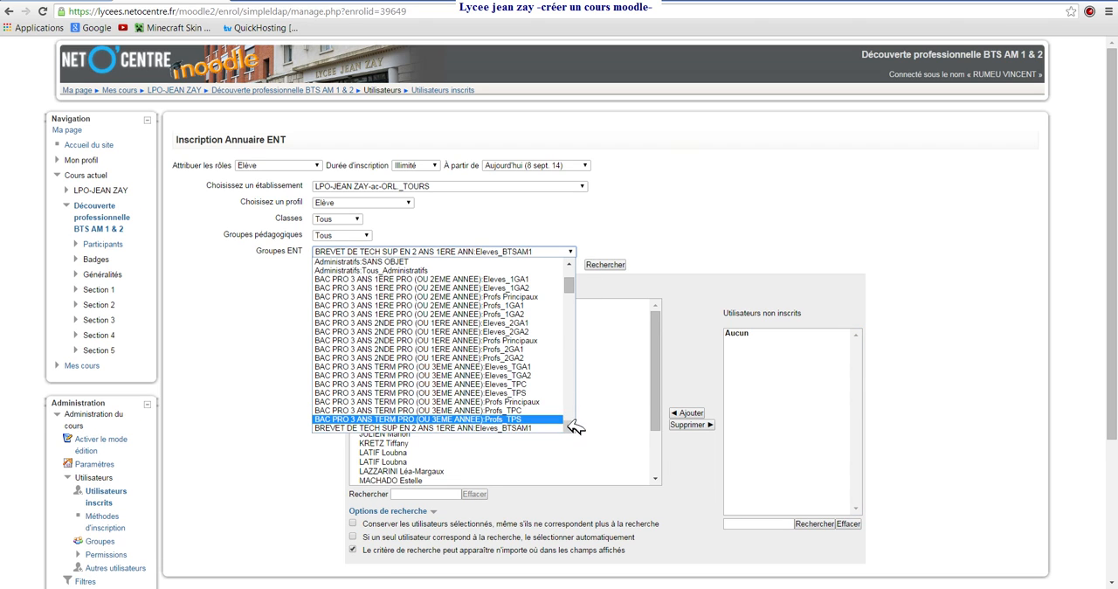
{"action": "scroll", "coordinate": [569, 426], "scroll_direction": "down", "scroll_amount": 2}
{"action": "left_click", "coordinate": [537, 417]}
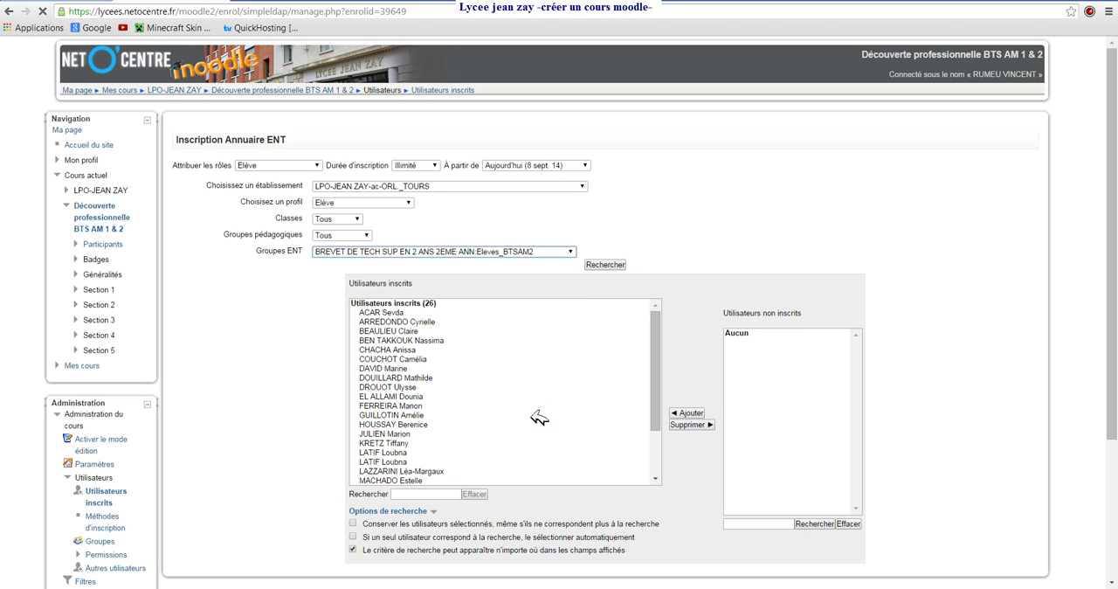
{"action": "left_click", "coordinate": [760, 342]}
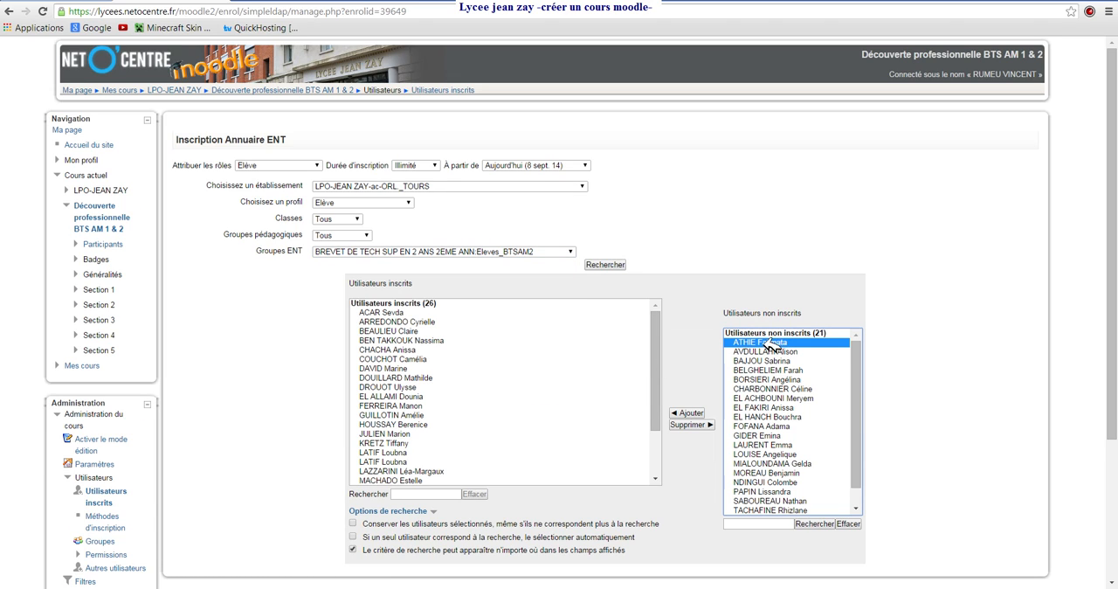
{"action": "left_click_drag", "start_coordinate": [856, 373], "coordinate": [848, 427]}
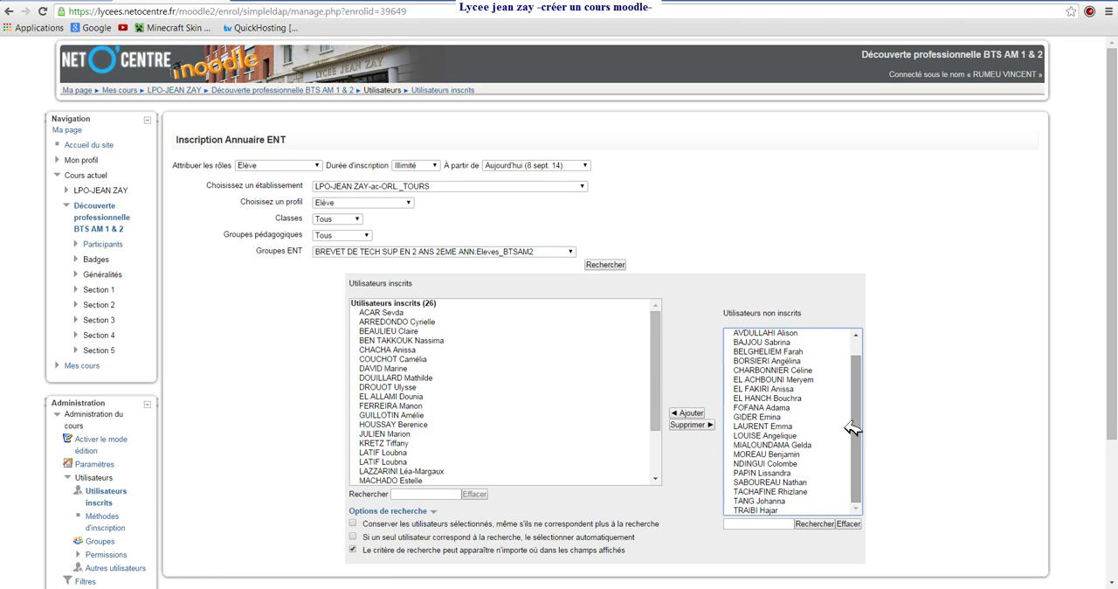
{"action": "left_click", "coordinate": [748, 510], "text": "shift"}
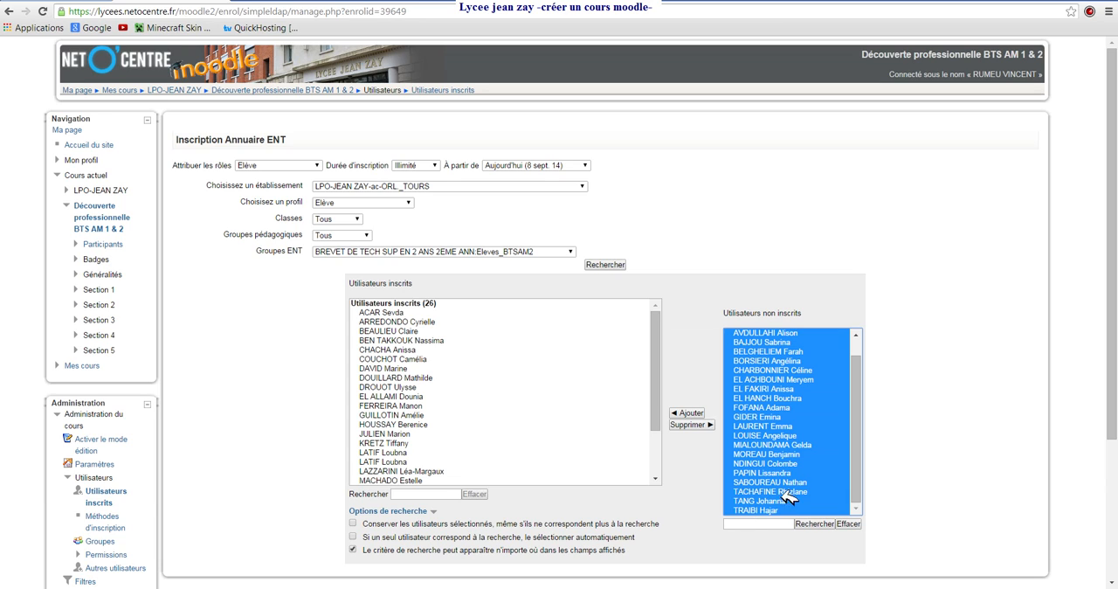
{"action": "left_click", "coordinate": [691, 412]}
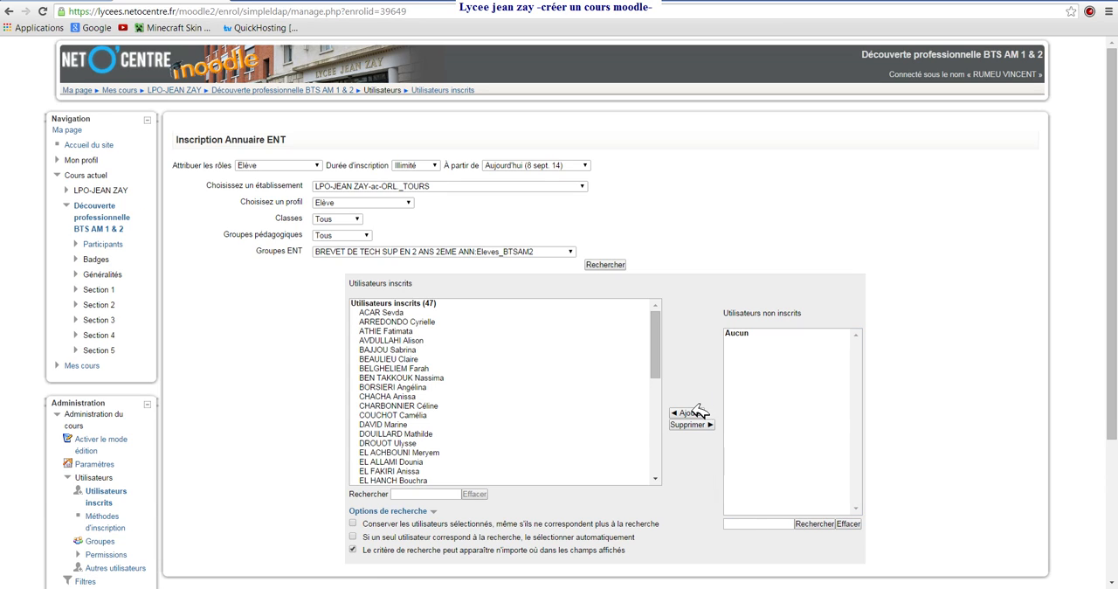
{"action": "left_click", "coordinate": [310, 90]}
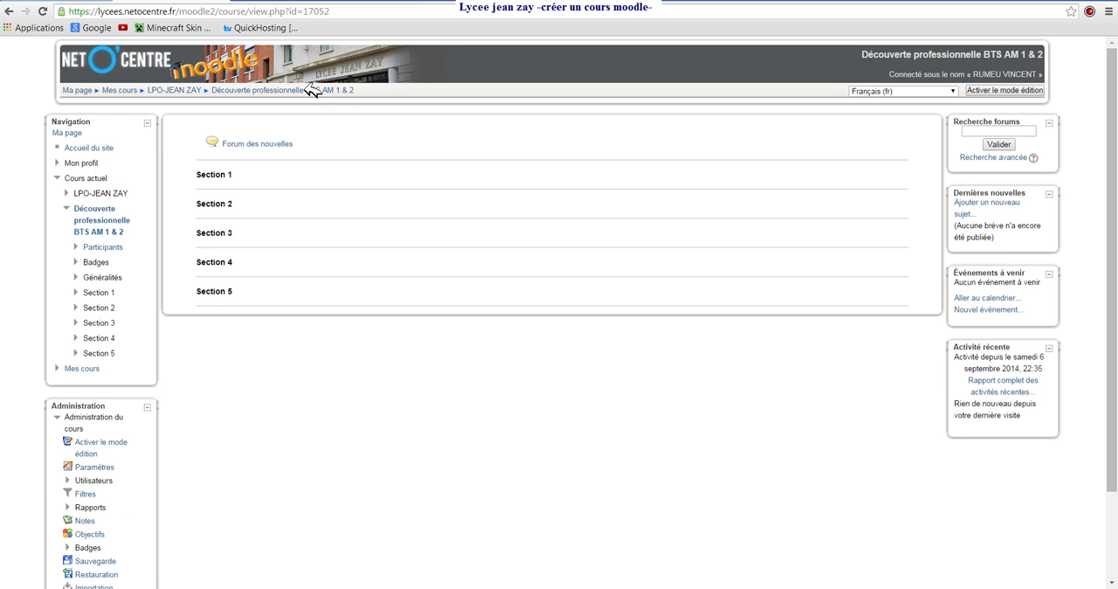